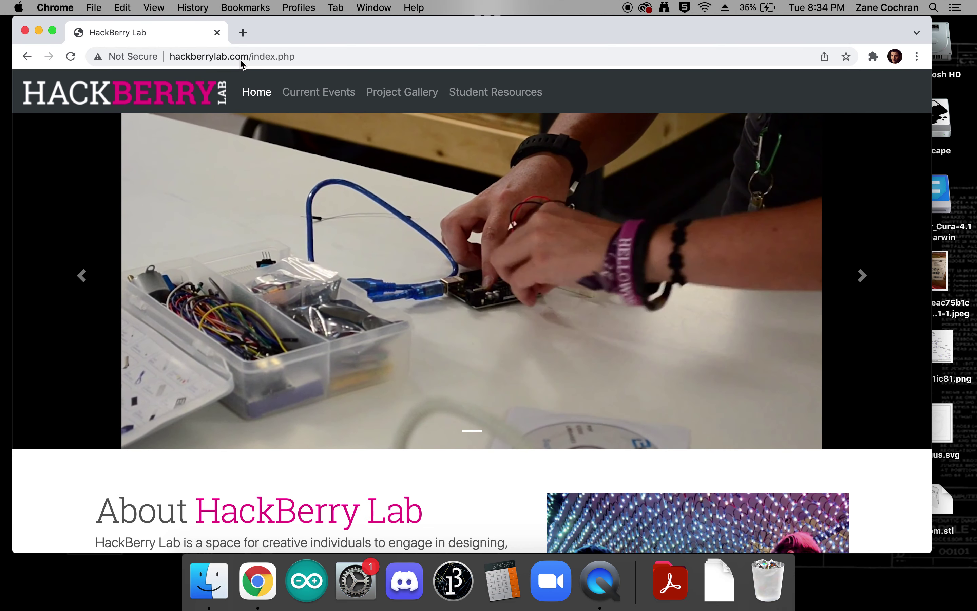
- Filter HackBerry Lab's Student Resources page to 3D Printing and scroll down to the resource cards
click(492, 95)
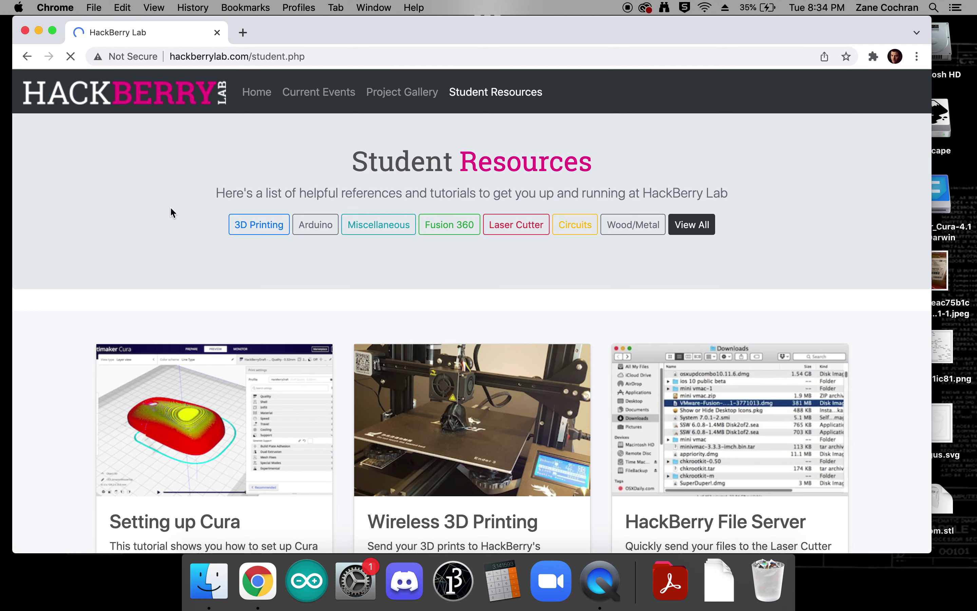
click(259, 213)
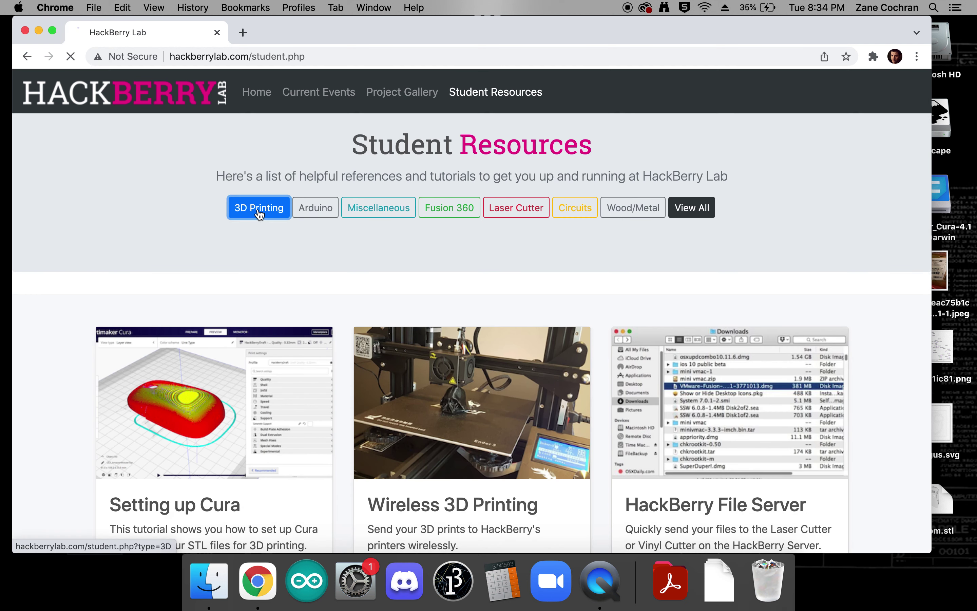
scroll(125, 231, down, 3)
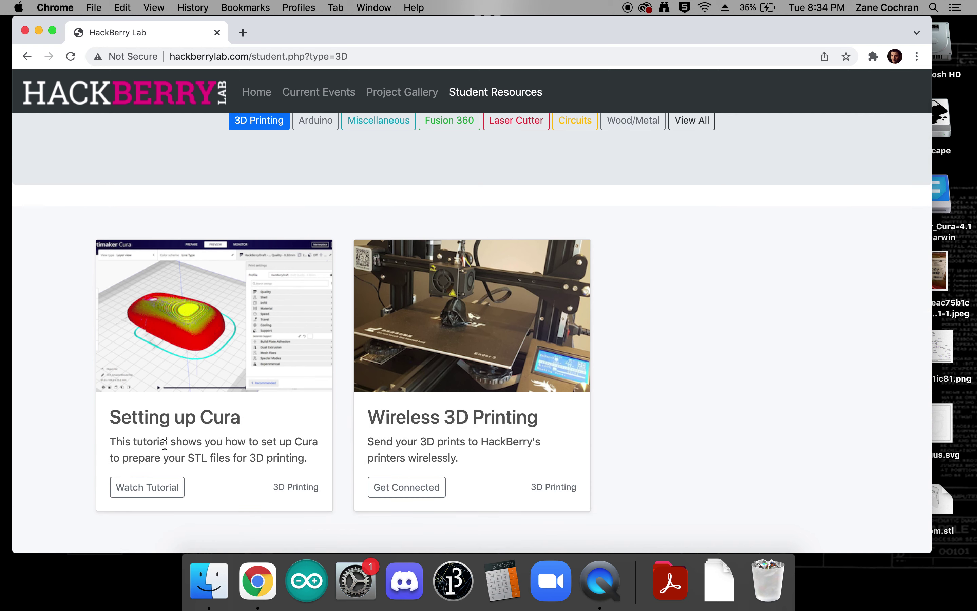
- Open the Cura 4.13 download page in a new tab from the Setting up Cura tutorial
click(145, 487)
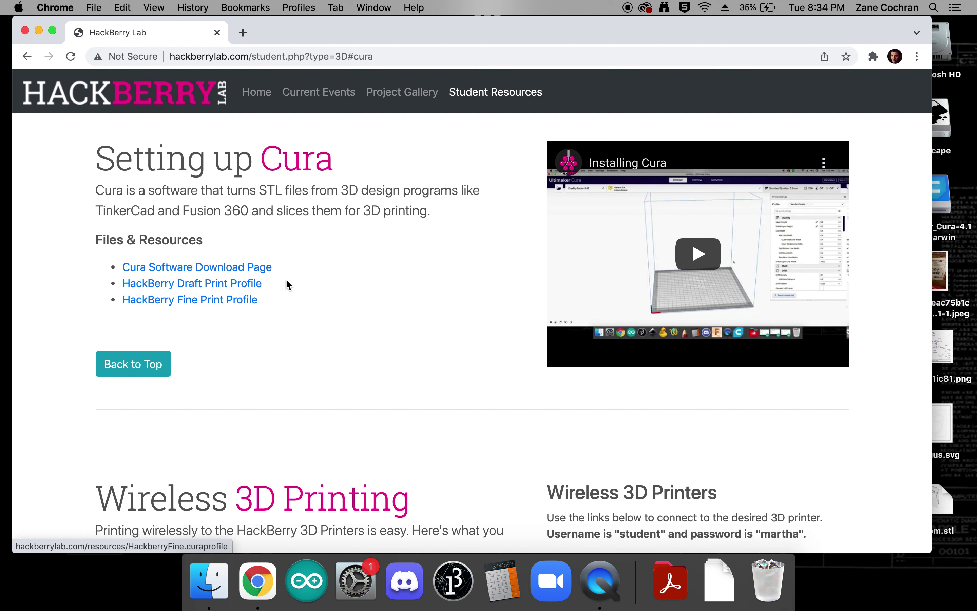
click(190, 270)
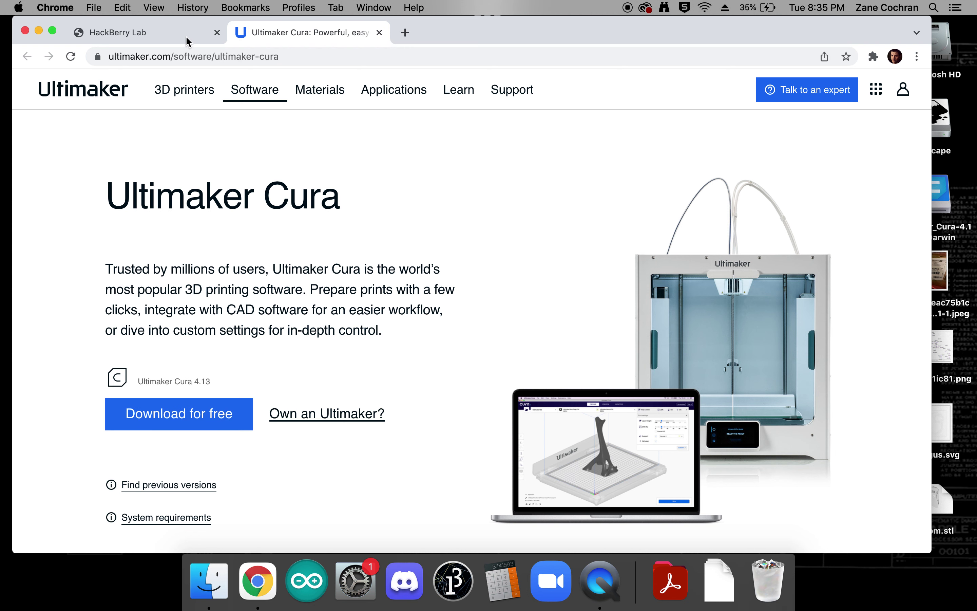
click(168, 38)
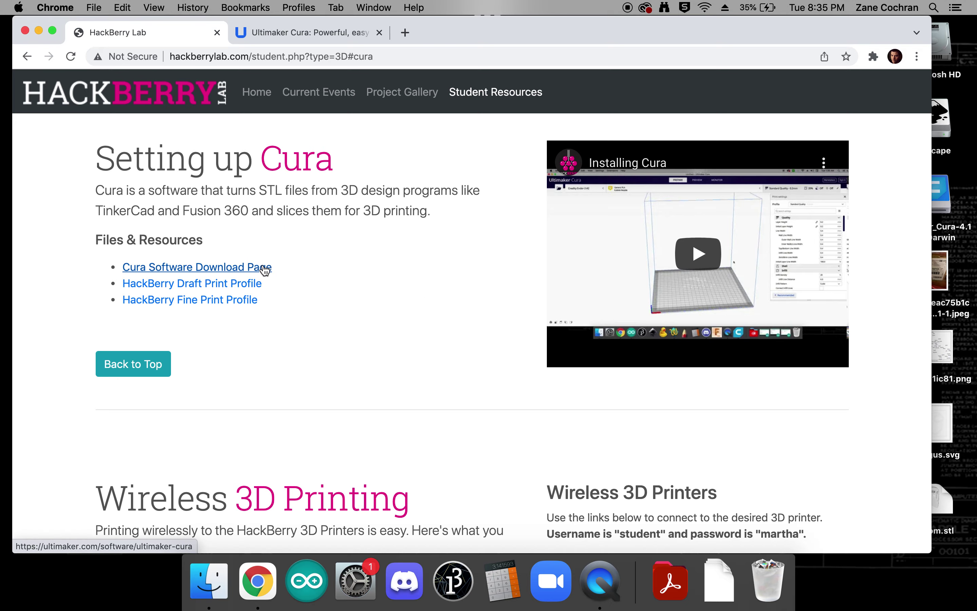
click(670, 580)
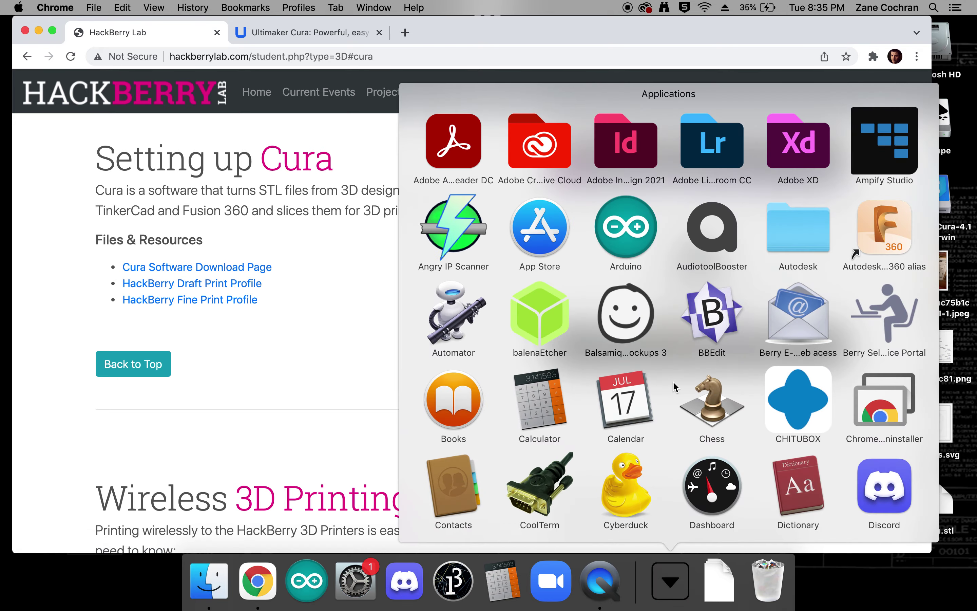
- Launch Ultimaker Cura from the Applications dock stack
scroll(673, 381, down, 10)
scroll(673, 381, down, 5)
click(464, 388)
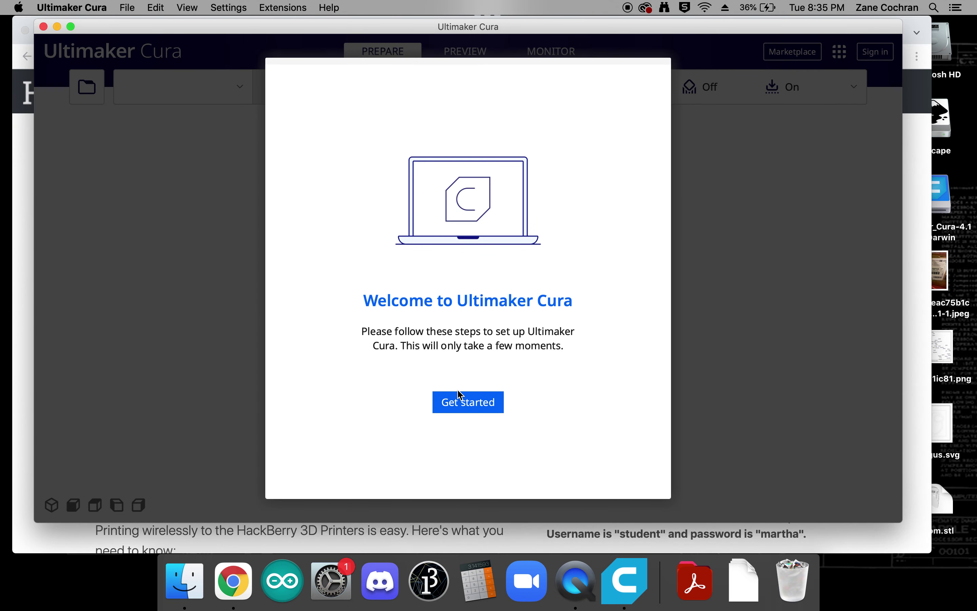
- Accept the user agreement, continue past the usage data page and skip Ultimaker sign-in
click(460, 401)
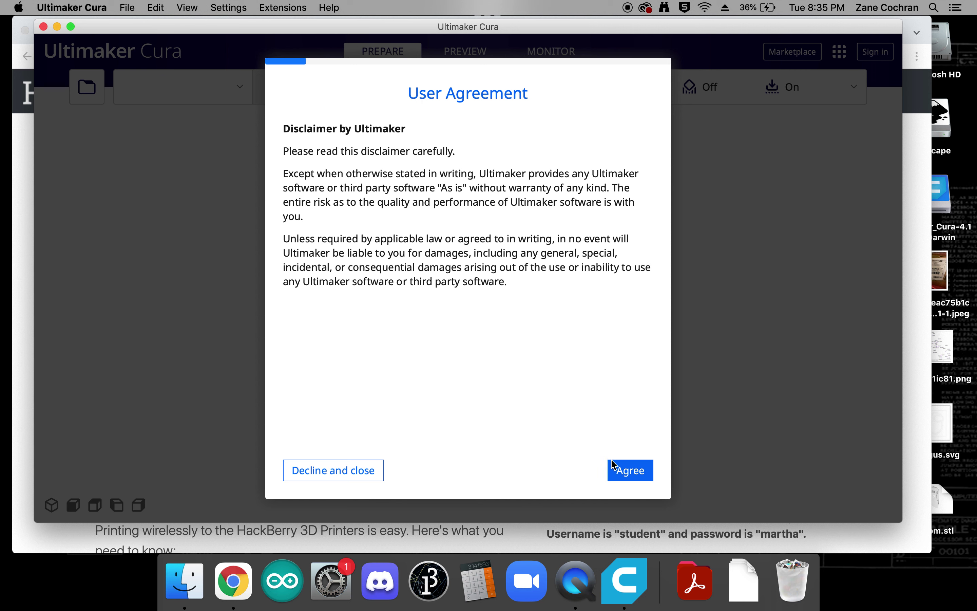
click(614, 465)
click(633, 473)
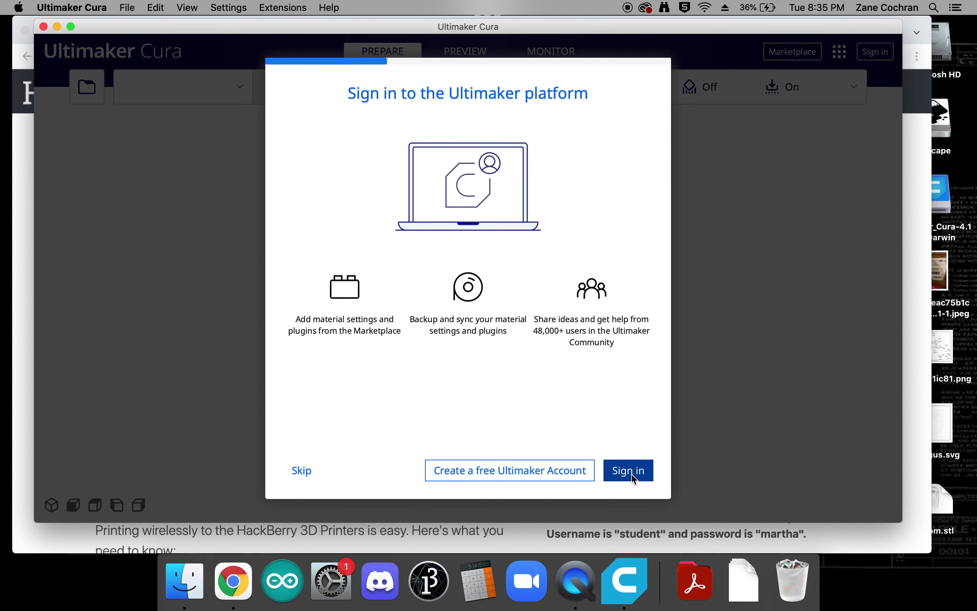
click(300, 473)
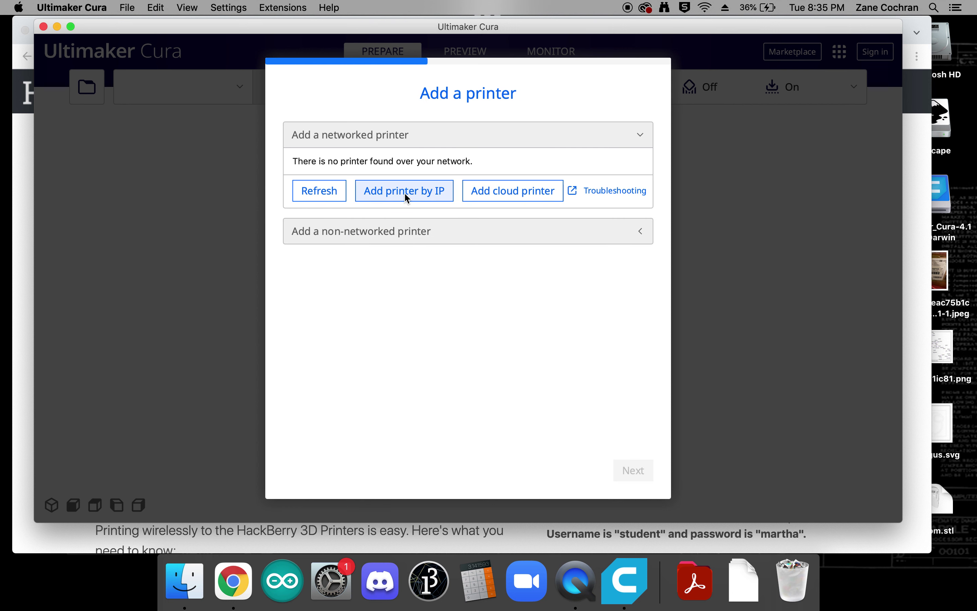
- Expand the non-networked printer list and scroll down to the Creality3D group
click(371, 232)
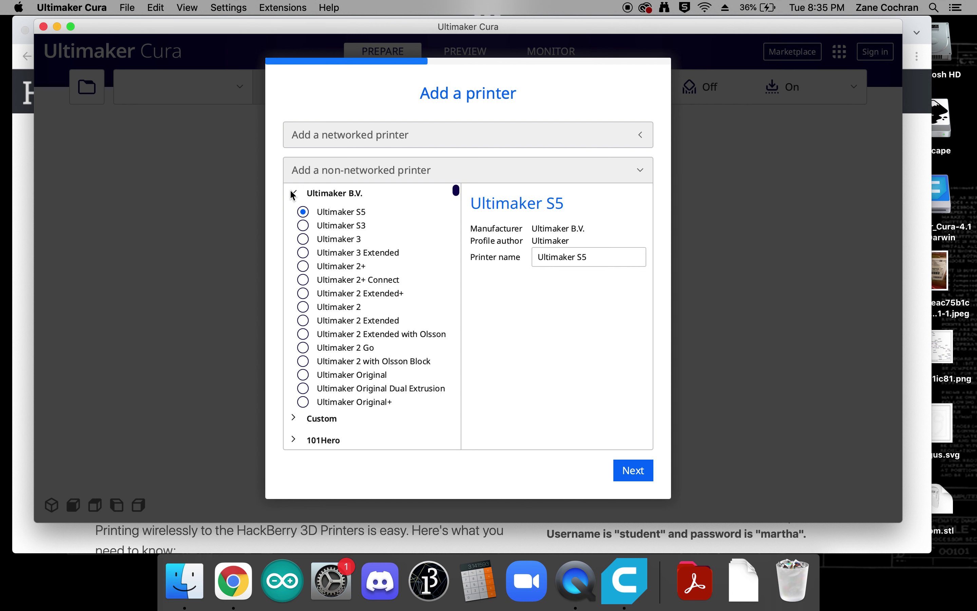
scroll(297, 220, down, 6)
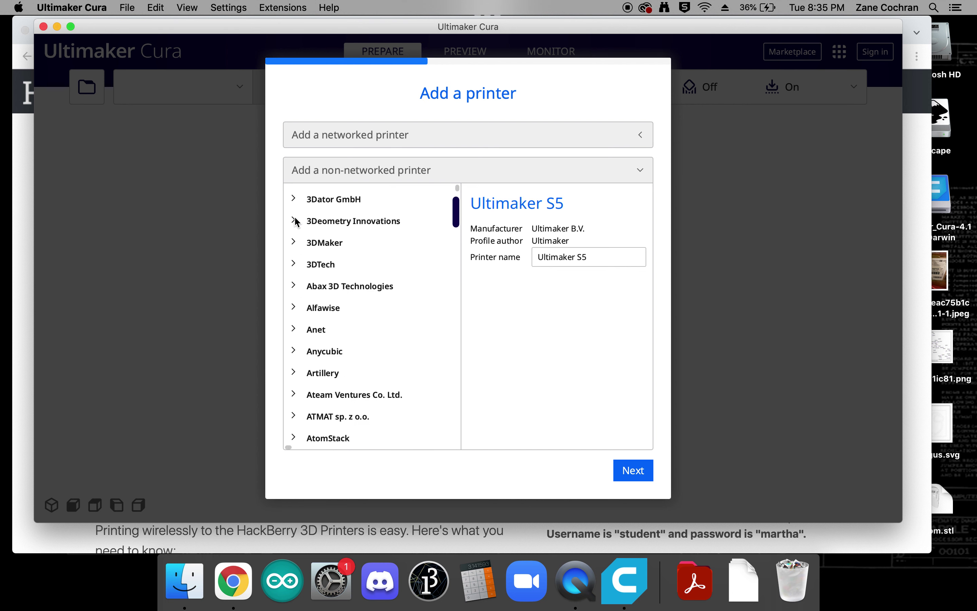
scroll(297, 221, down, 3)
click(457, 220)
drag(458, 222, 456, 227)
scroll(353, 320, down, 5)
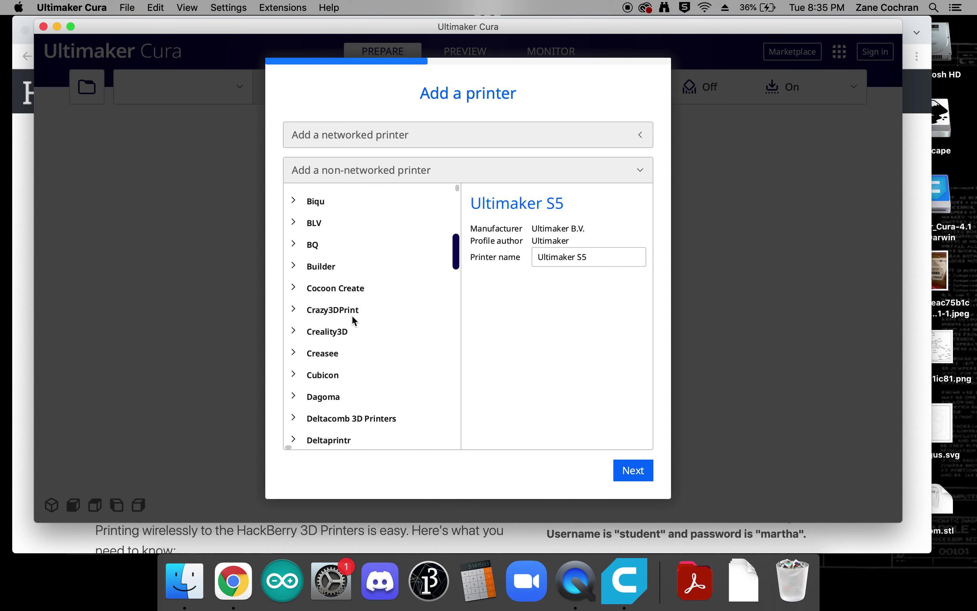
- Select Creality Ender-3 from the Creality3D models and confirm it
click(293, 331)
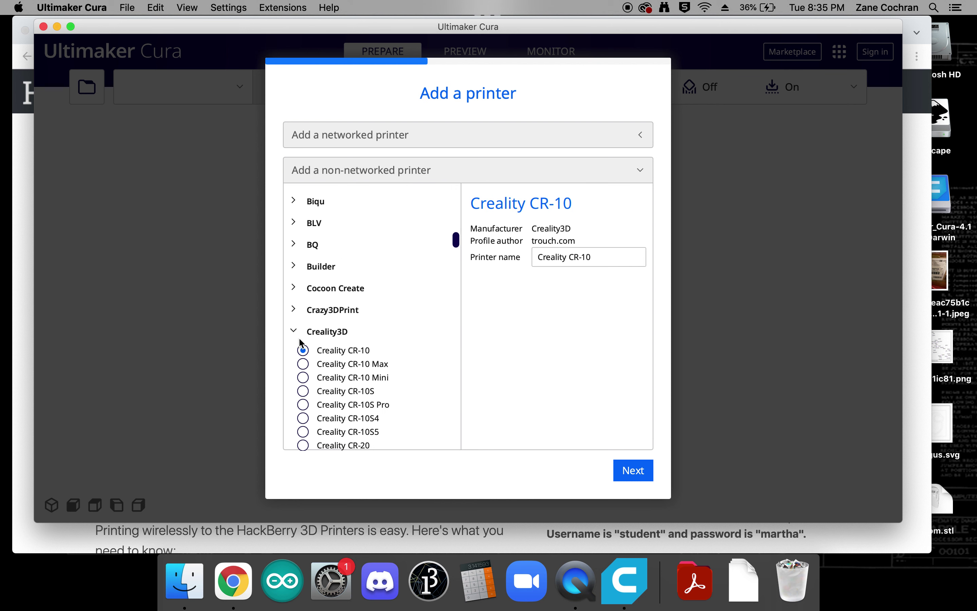
scroll(301, 343, down, 2)
scroll(302, 343, down, 1)
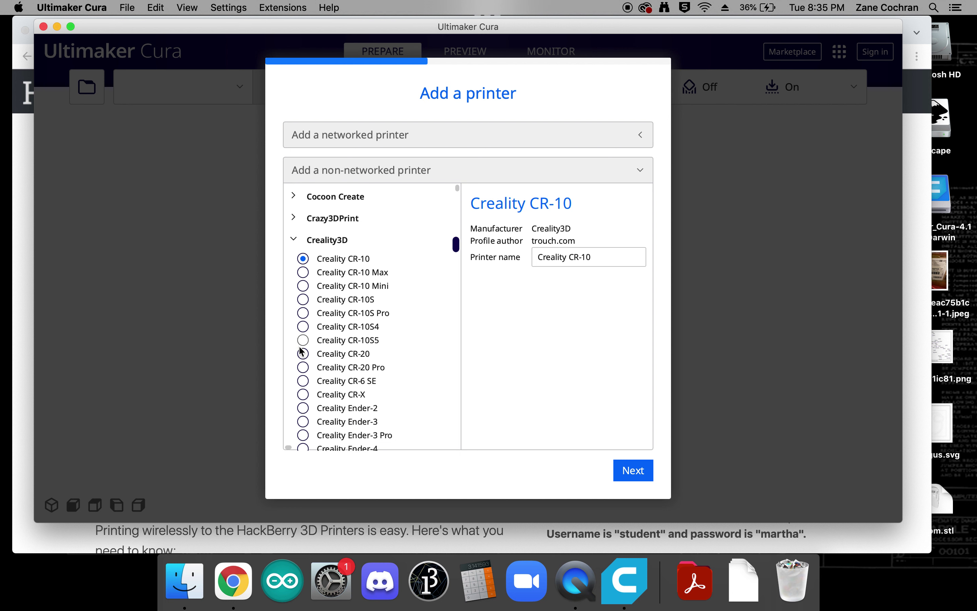
click(303, 422)
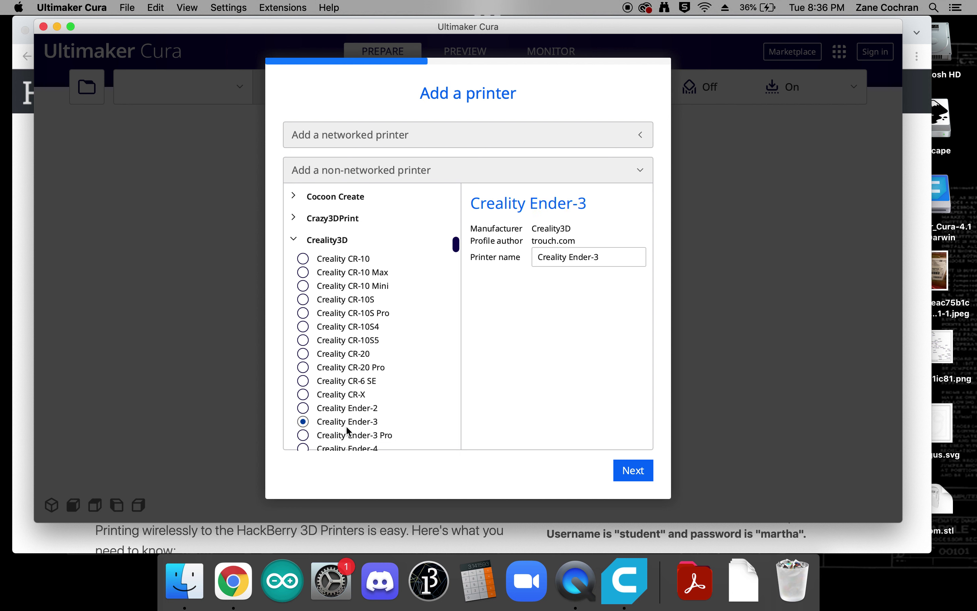
click(639, 473)
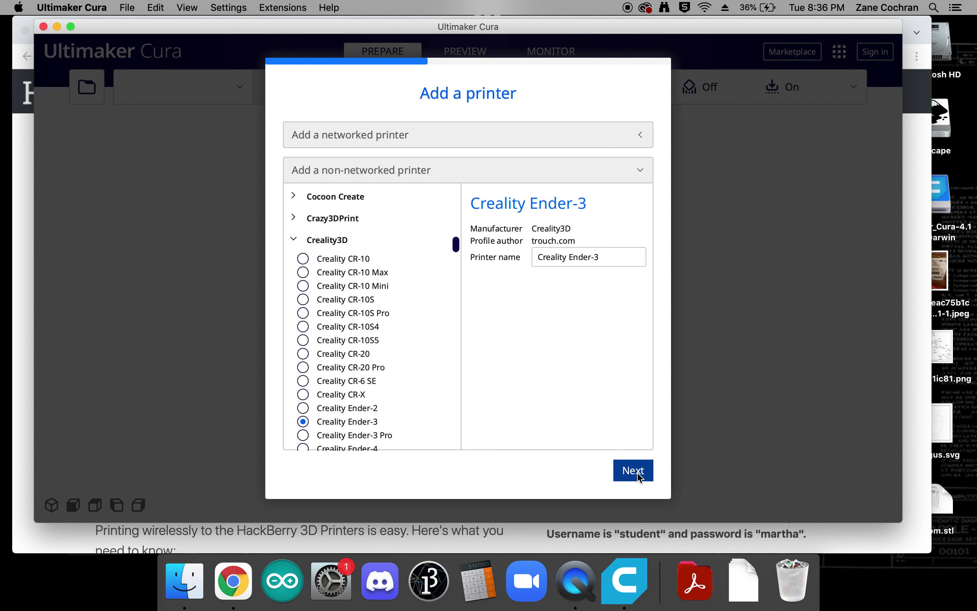
click(631, 472)
- Review the Ender-3 Printer and Extruder 1 settings, skip What's New and finish the wizard
click(420, 219)
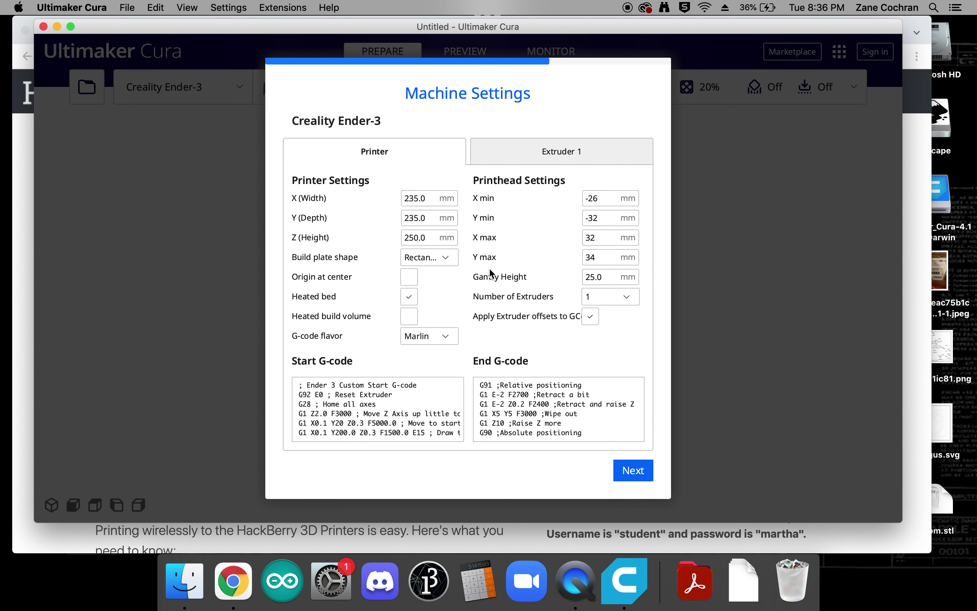
click(551, 161)
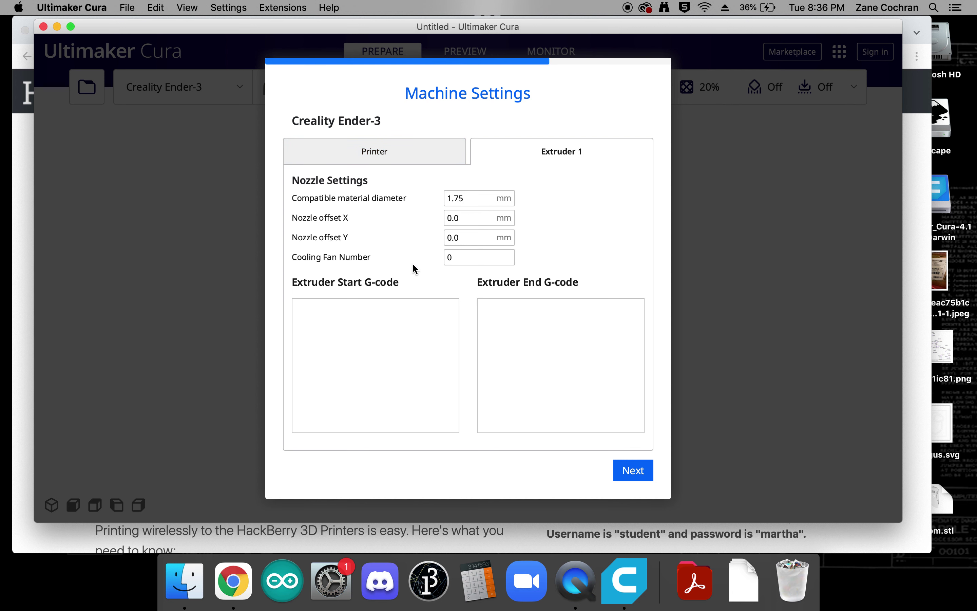
click(414, 151)
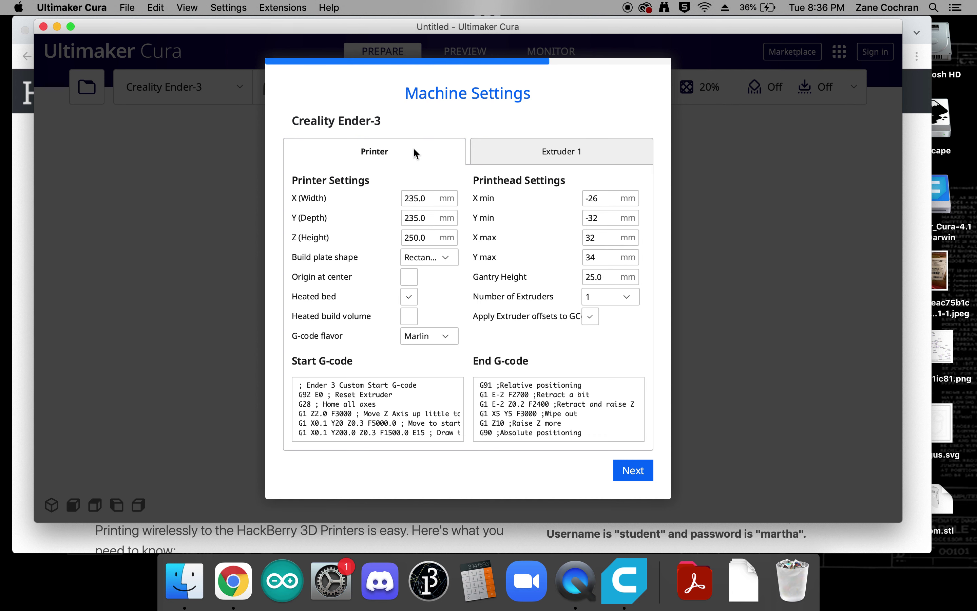
click(633, 470)
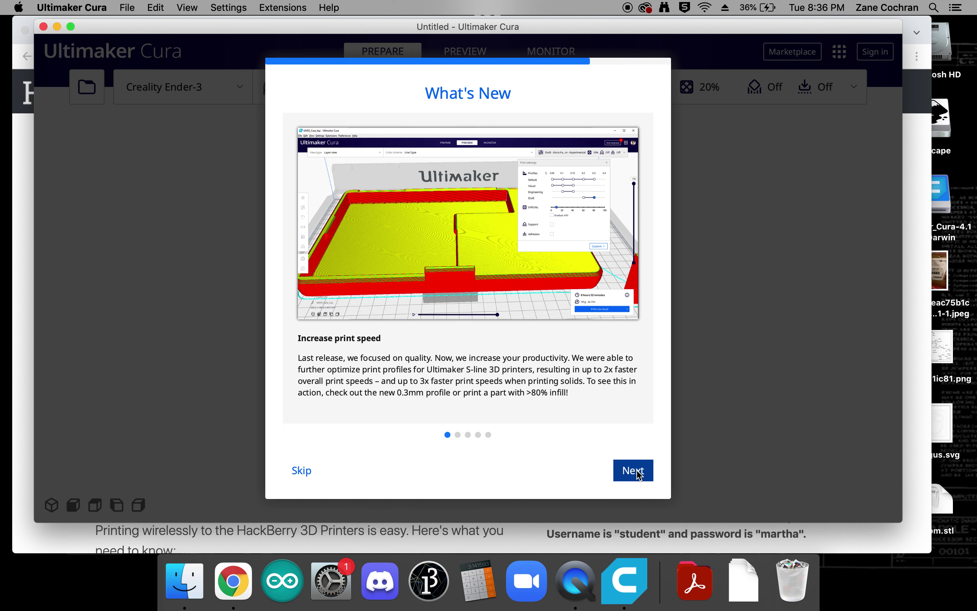
click(301, 471)
click(639, 472)
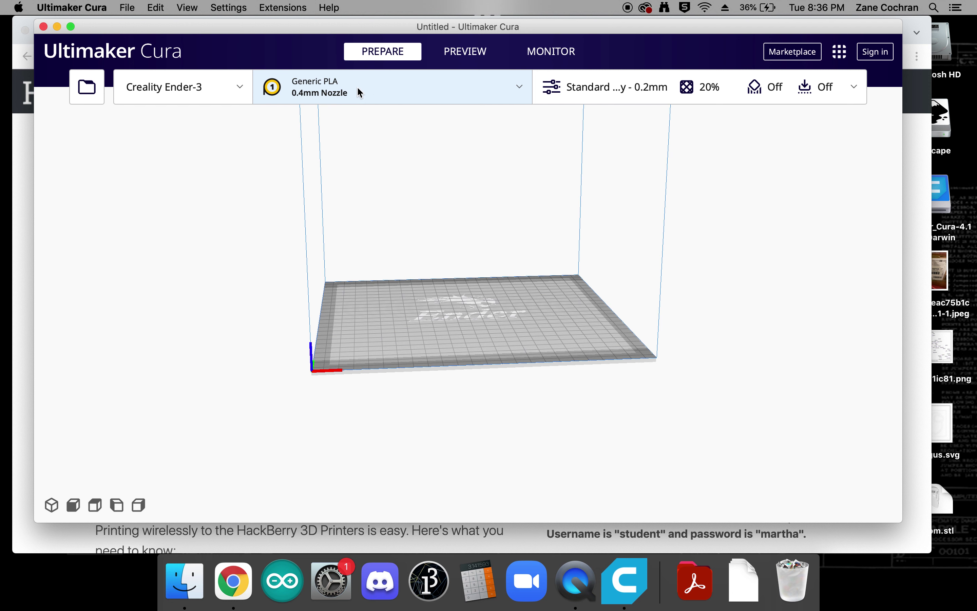
- Change the Ender-3 nozzle size from 0.4mm to 0.6mm, keeping Generic PLA
click(371, 93)
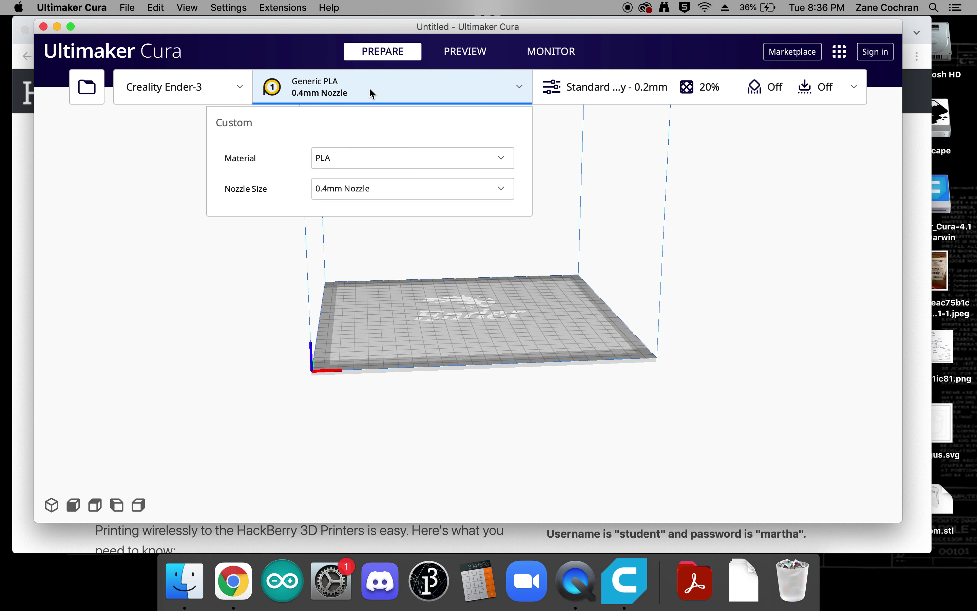
click(382, 189)
click(410, 242)
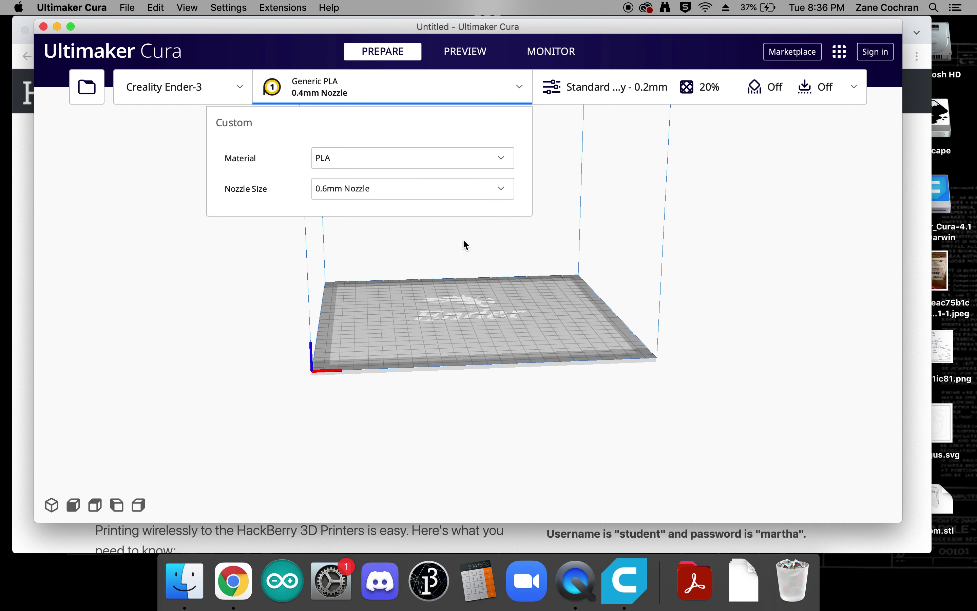
click(642, 241)
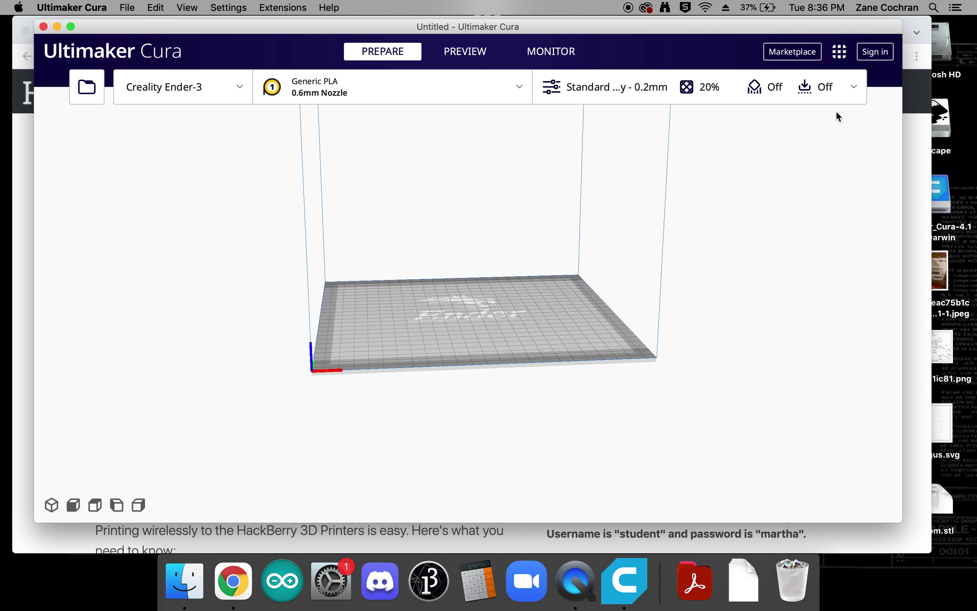
- Bring up the print settings panel in its full Custom mode
click(854, 91)
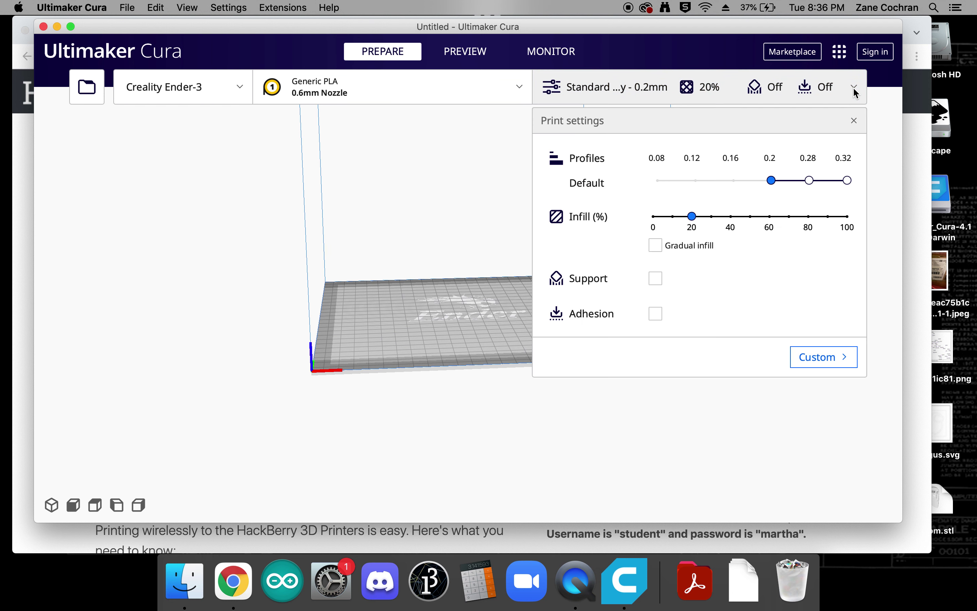
click(855, 90)
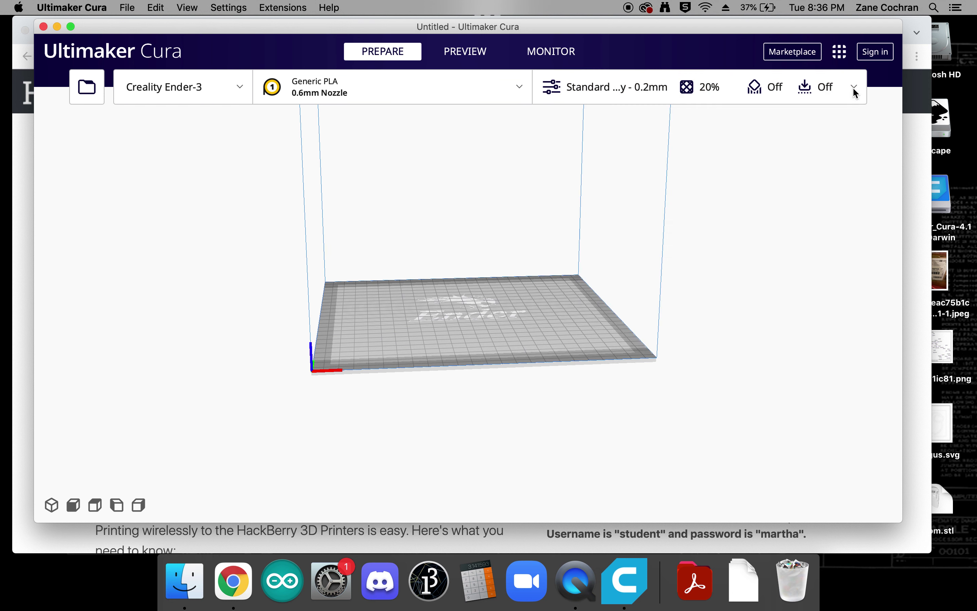
click(854, 90)
click(817, 357)
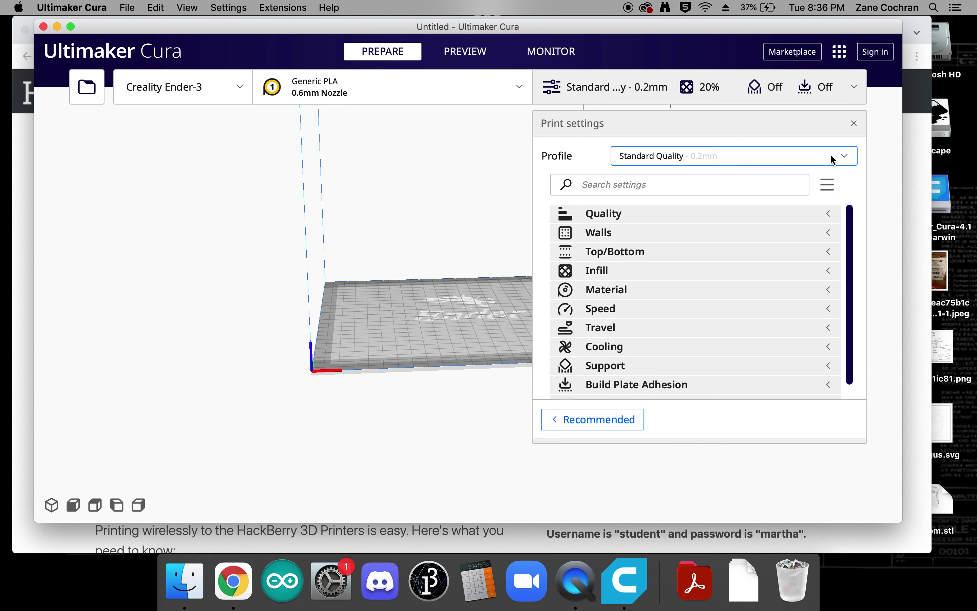
- Import HackberryDraft (1).curaprofile from Downloads through the profile manager
click(846, 157)
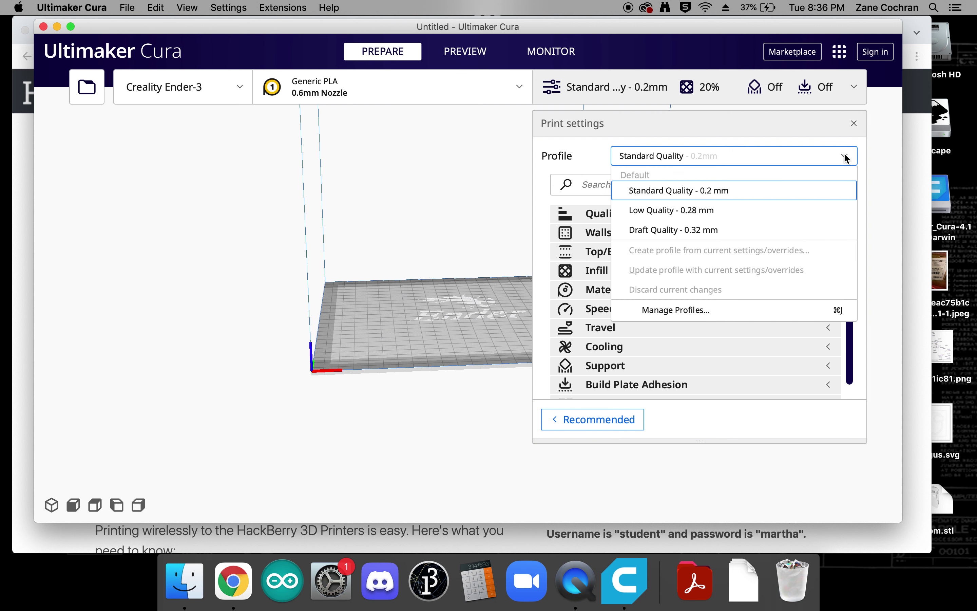
click(680, 312)
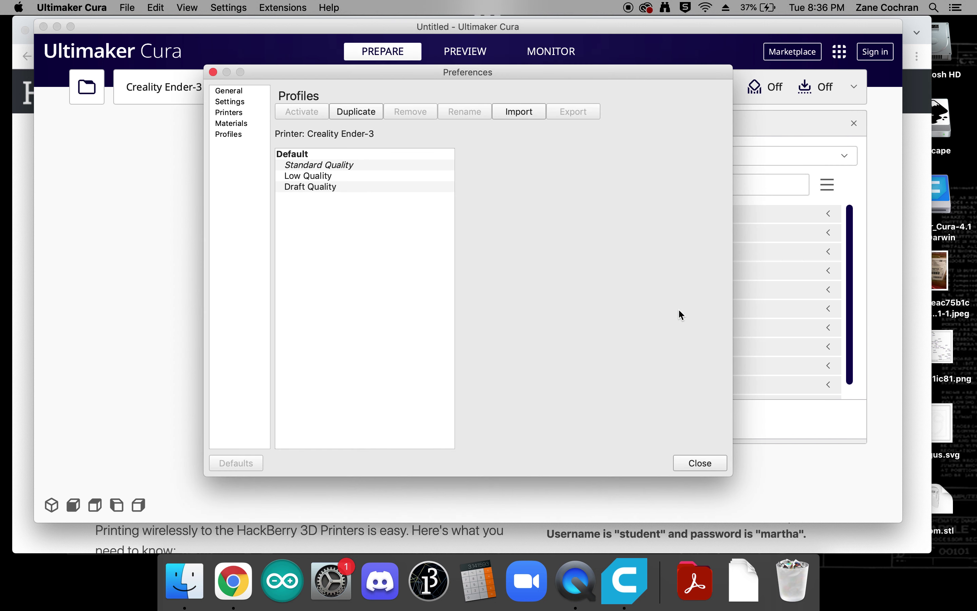
click(520, 113)
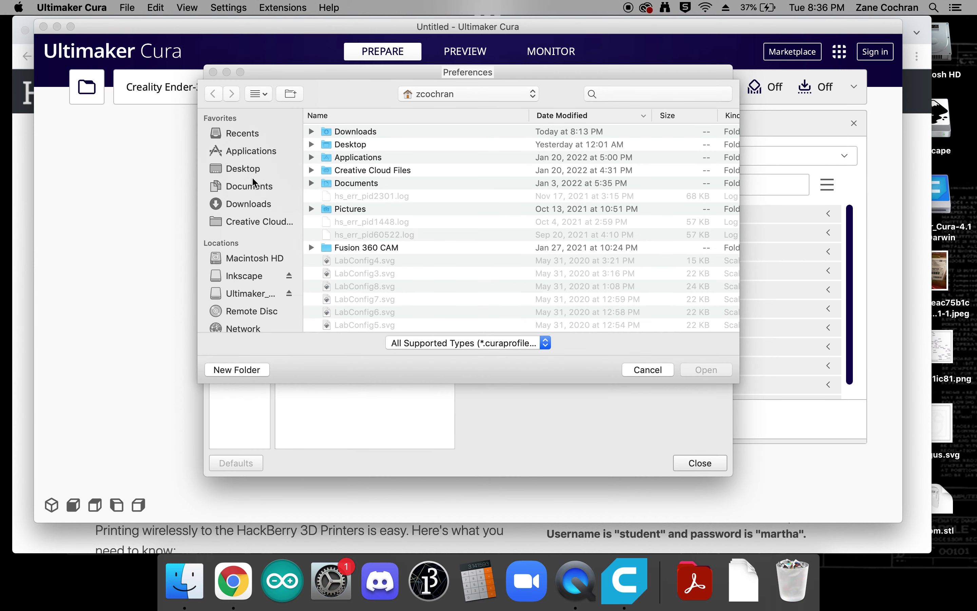
click(242, 203)
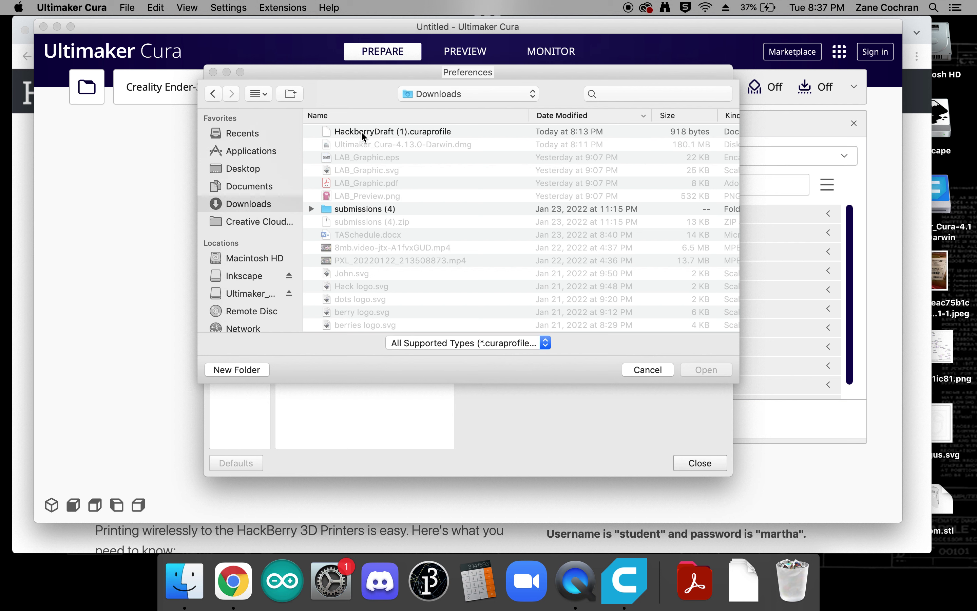
click(363, 134)
click(715, 370)
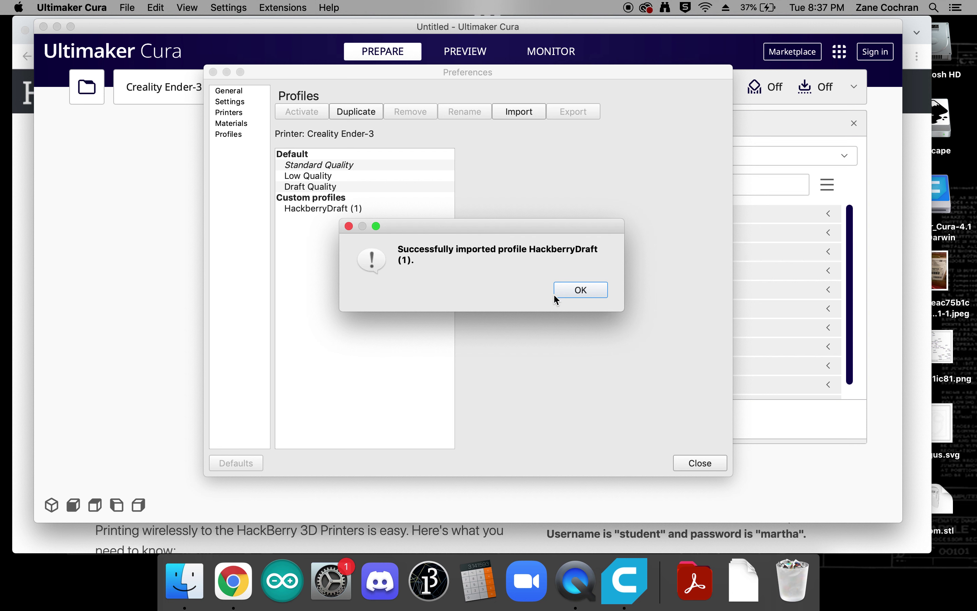
click(581, 290)
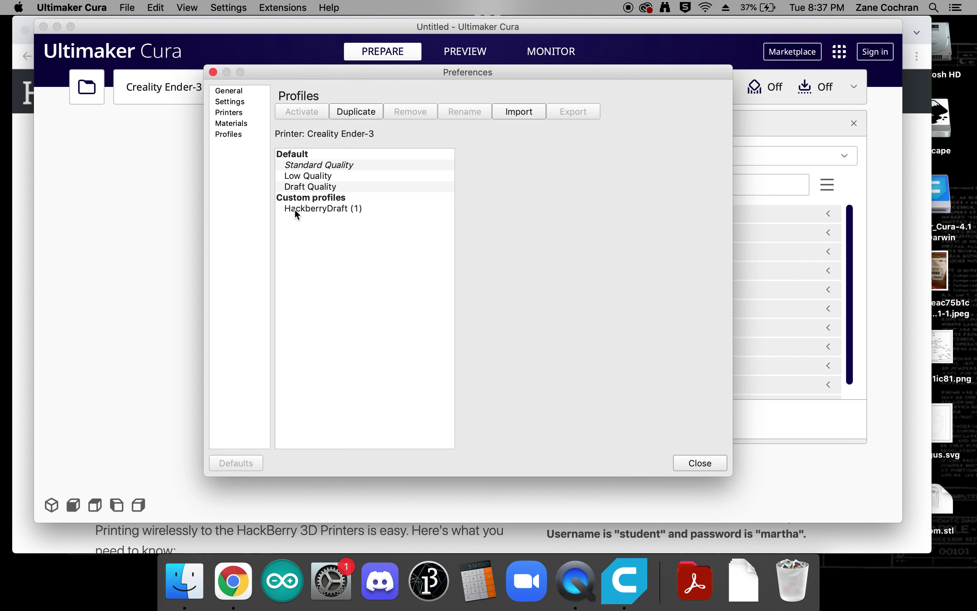
click(305, 209)
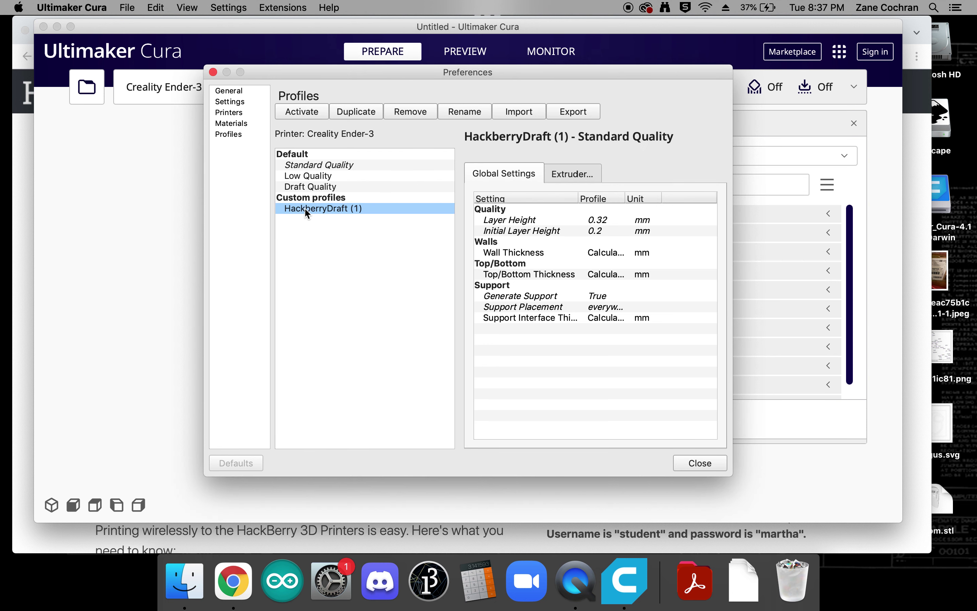
- Make HackberryDraft (1) the active profile, giving 0.32 mm layers with support
click(690, 460)
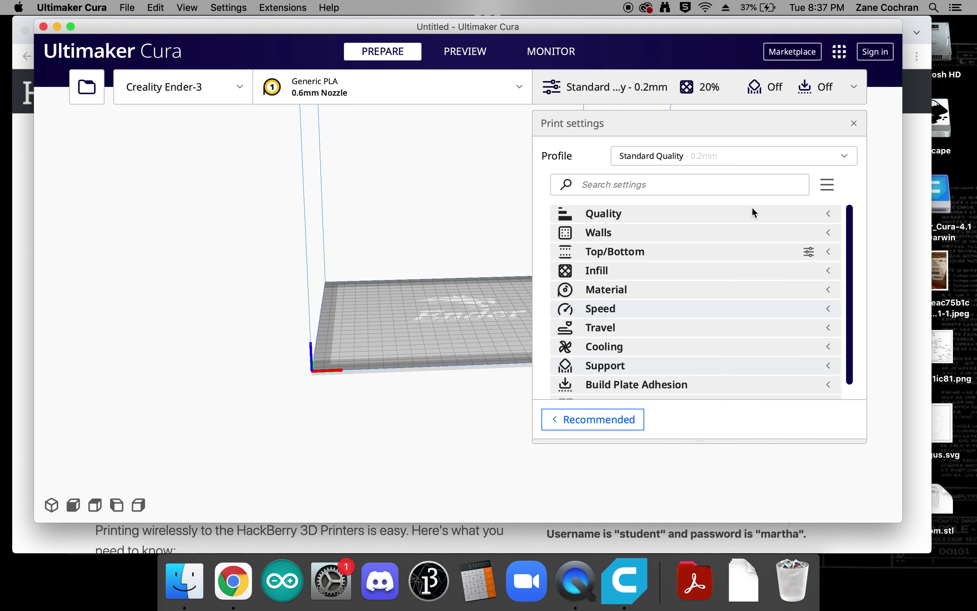
click(702, 156)
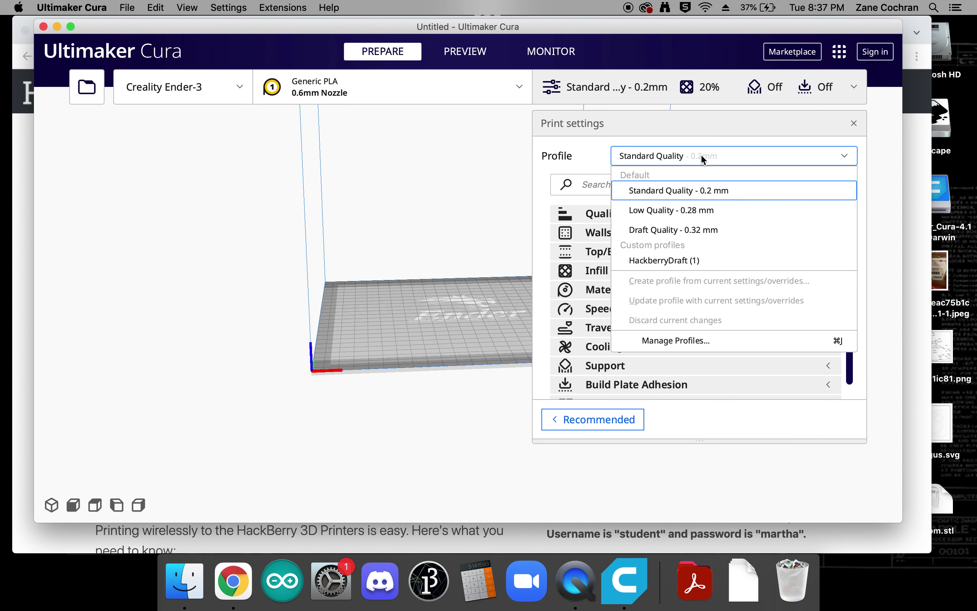
click(684, 262)
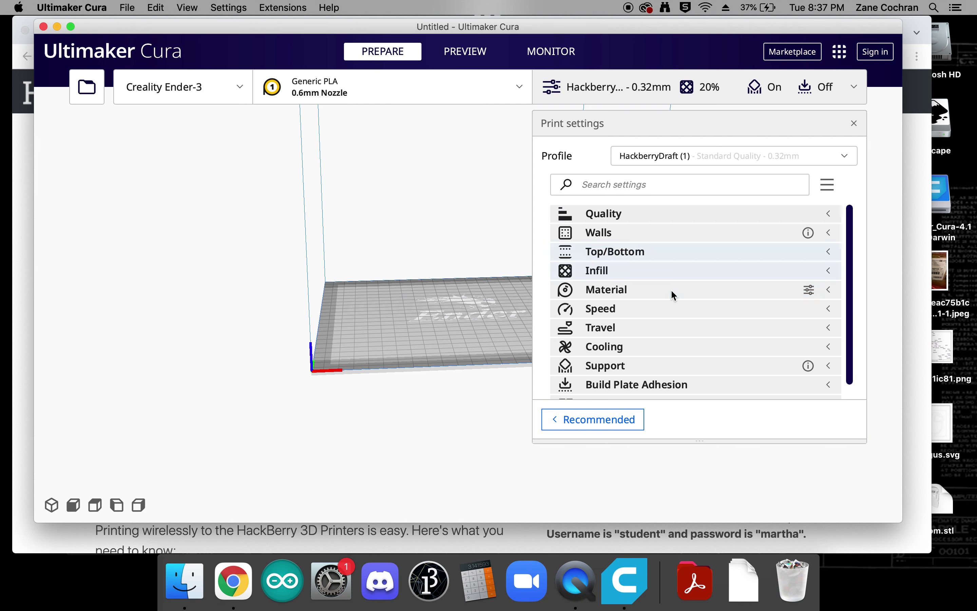
click(611, 93)
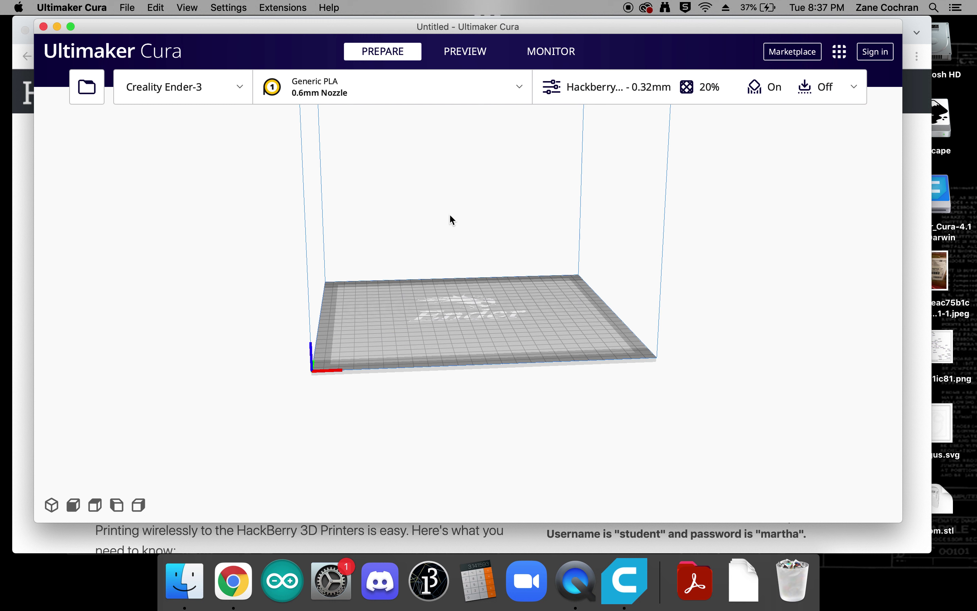
- Load third_go.stl from Downloads onto the Ender-3 build plate and orbit around it
click(87, 94)
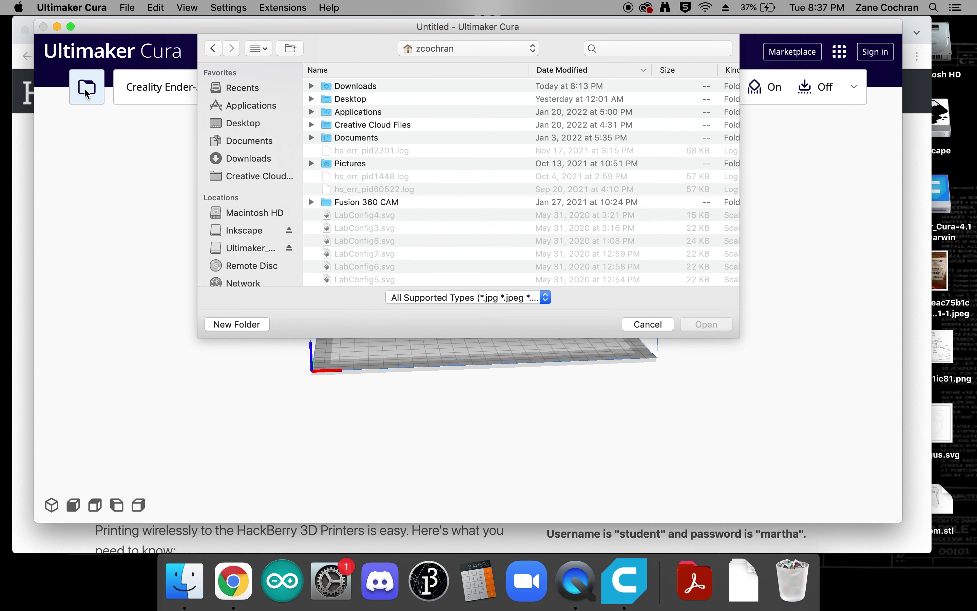
click(249, 157)
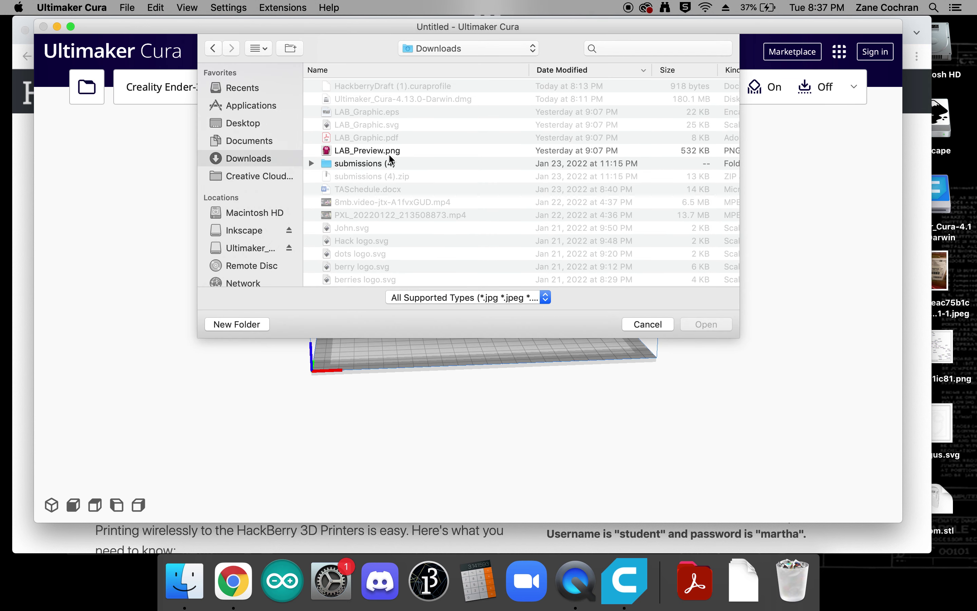
scroll(448, 178, down, 5)
scroll(447, 180, down, 3)
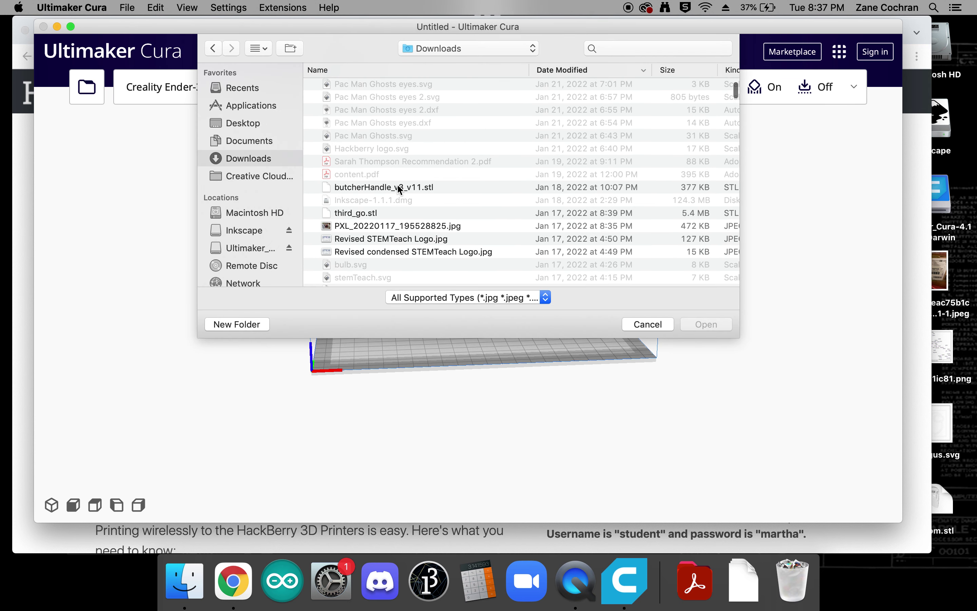
double_click(355, 212)
right_drag(358, 286, 433, 310)
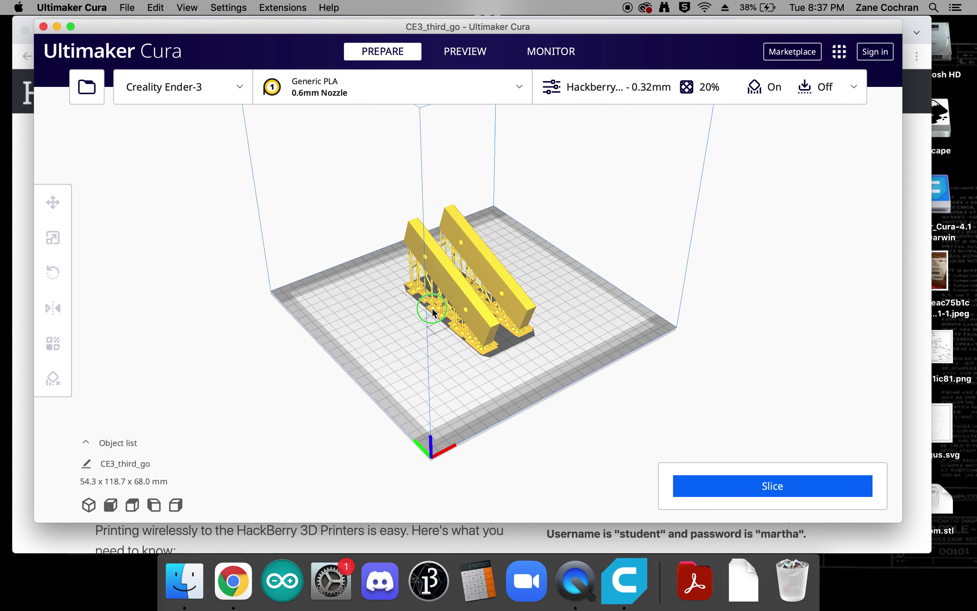
- Slice the model (4 h 8 min, 44 g) and save CE3_third_go.gcode to the Desktop
click(755, 487)
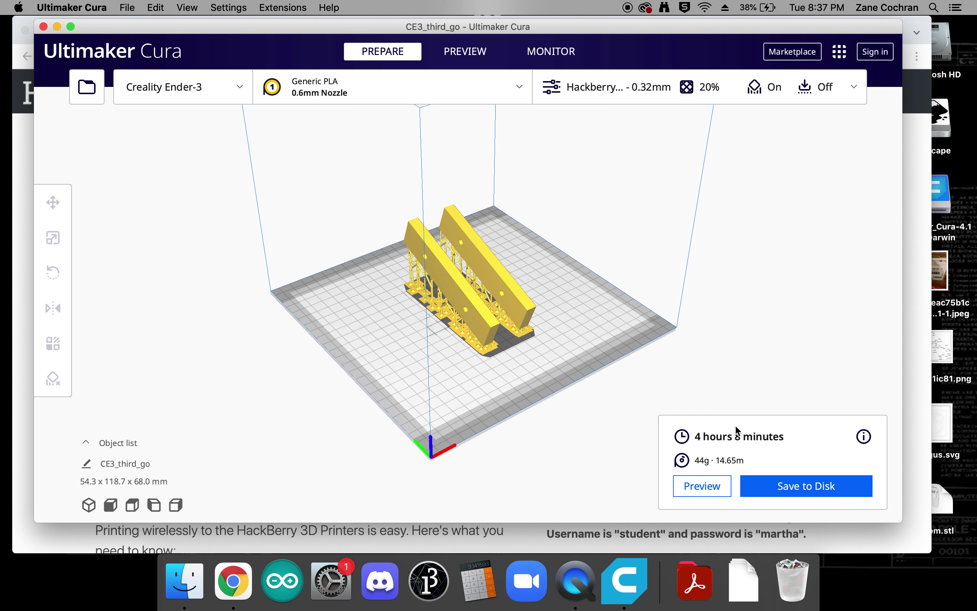
click(837, 488)
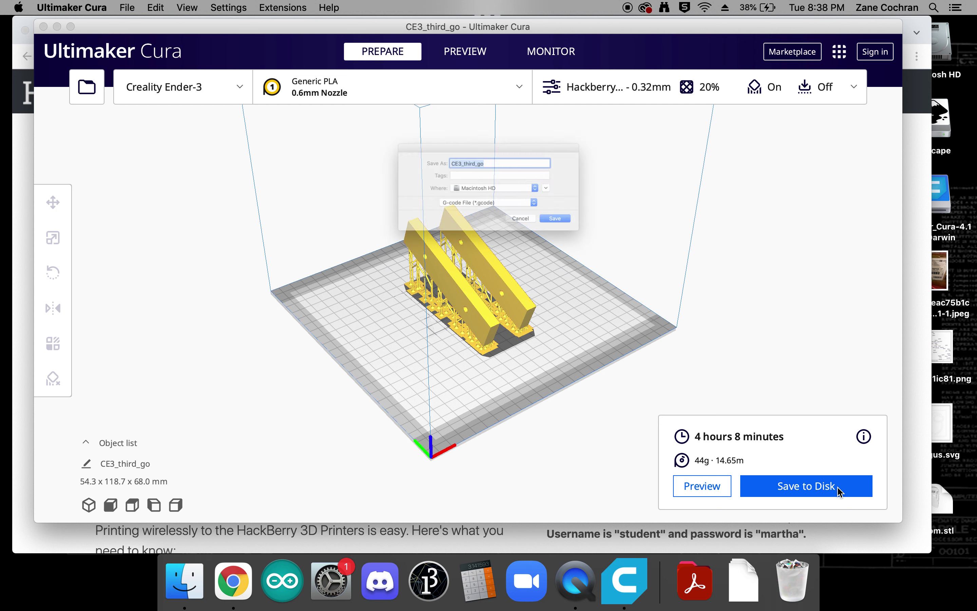
click(564, 189)
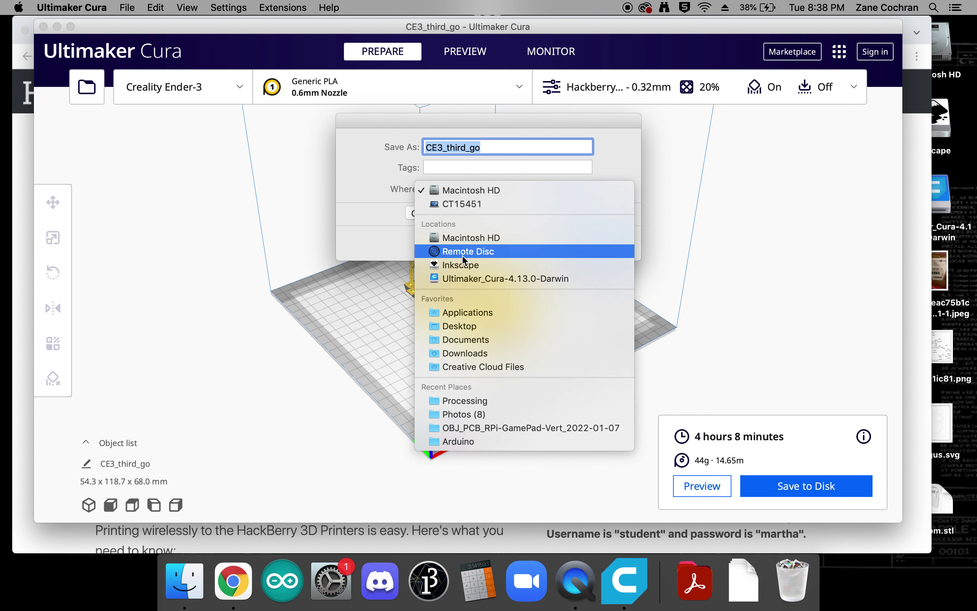
click(458, 326)
click(613, 242)
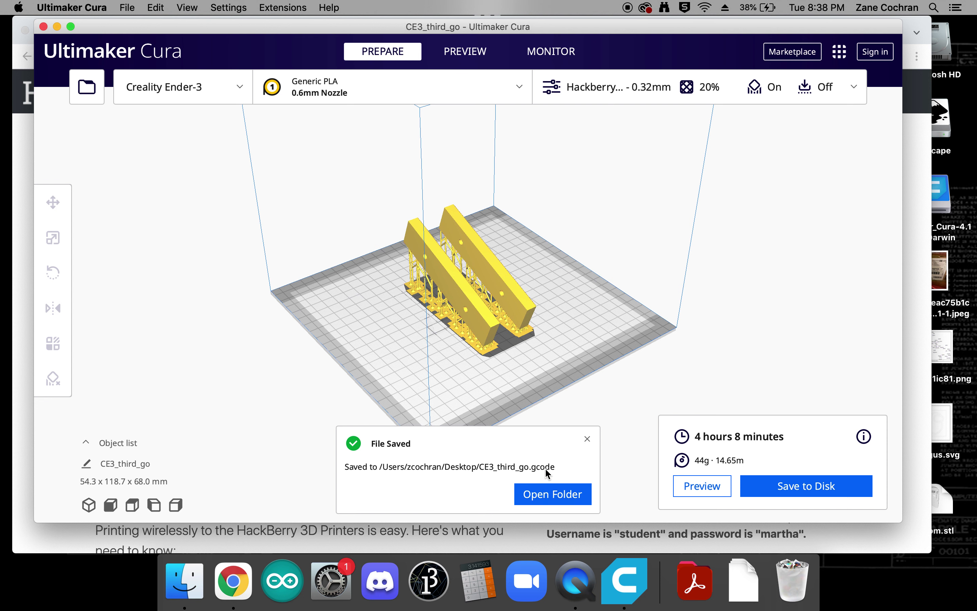
click(246, 574)
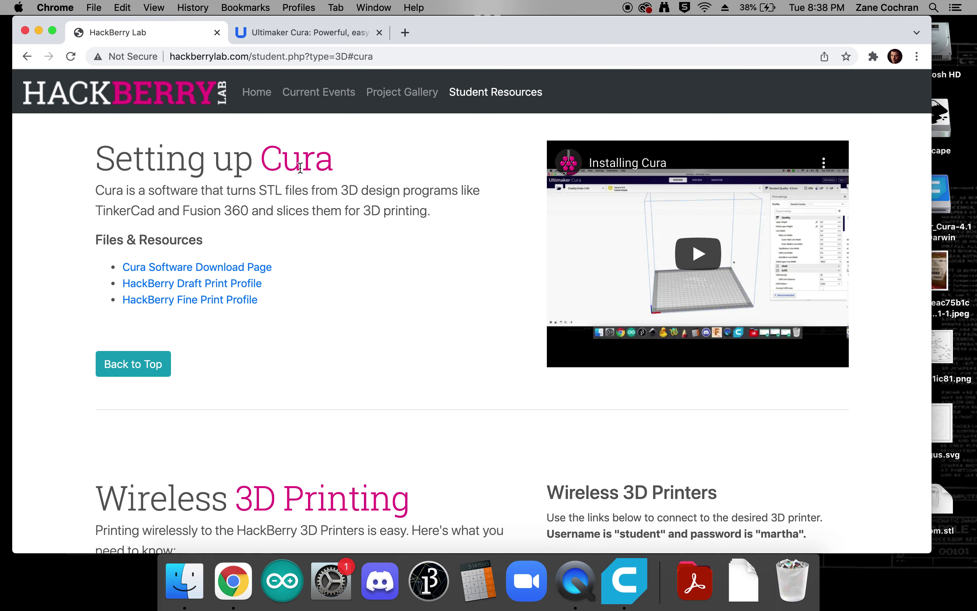
- Scroll to the Wireless 3D Printing section and pick out the printer login username and password
scroll(300, 167, down, 7)
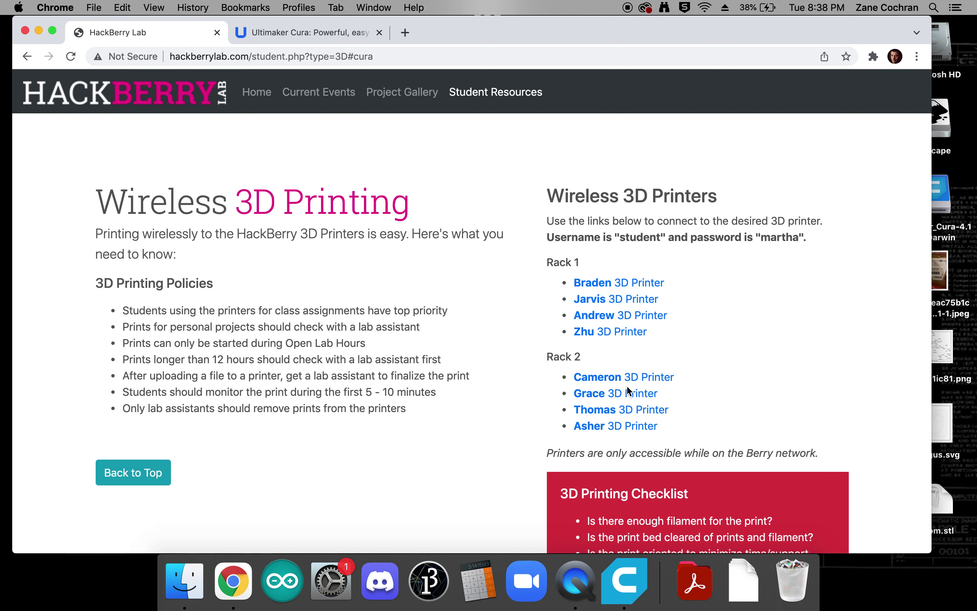
scroll(728, 325, down, 1)
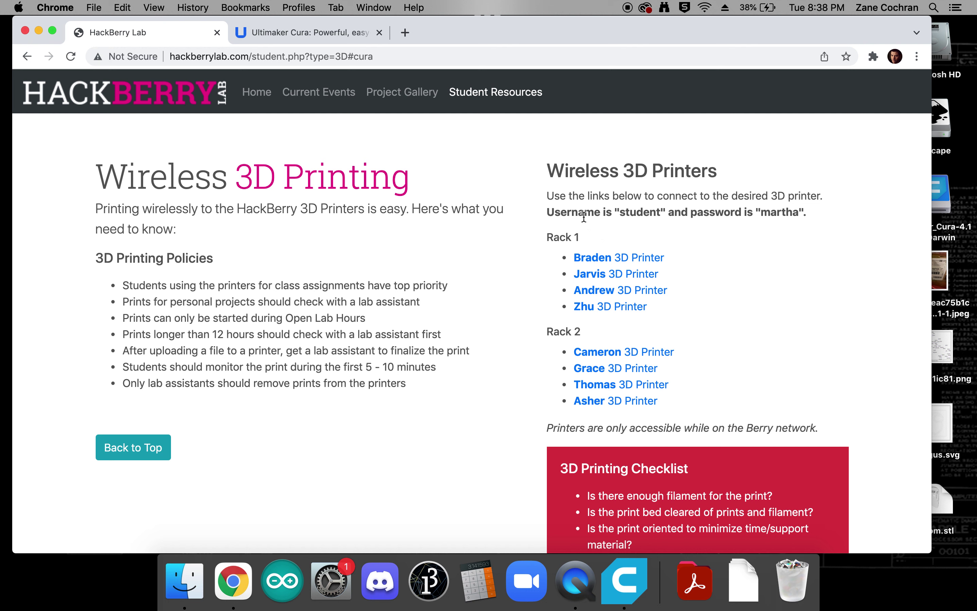
drag(550, 212, 731, 212)
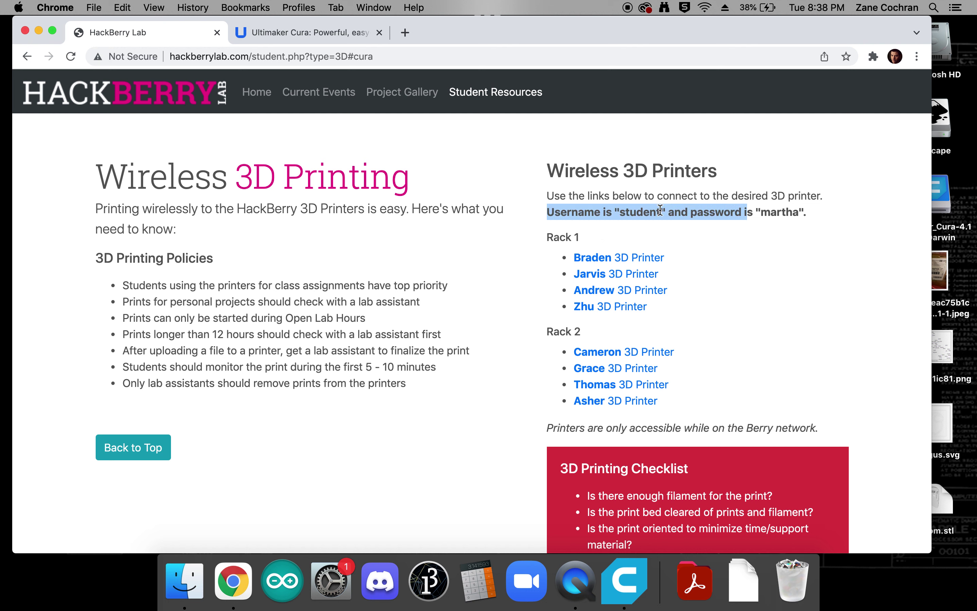
double_click(641, 212)
double_click(767, 210)
click(763, 233)
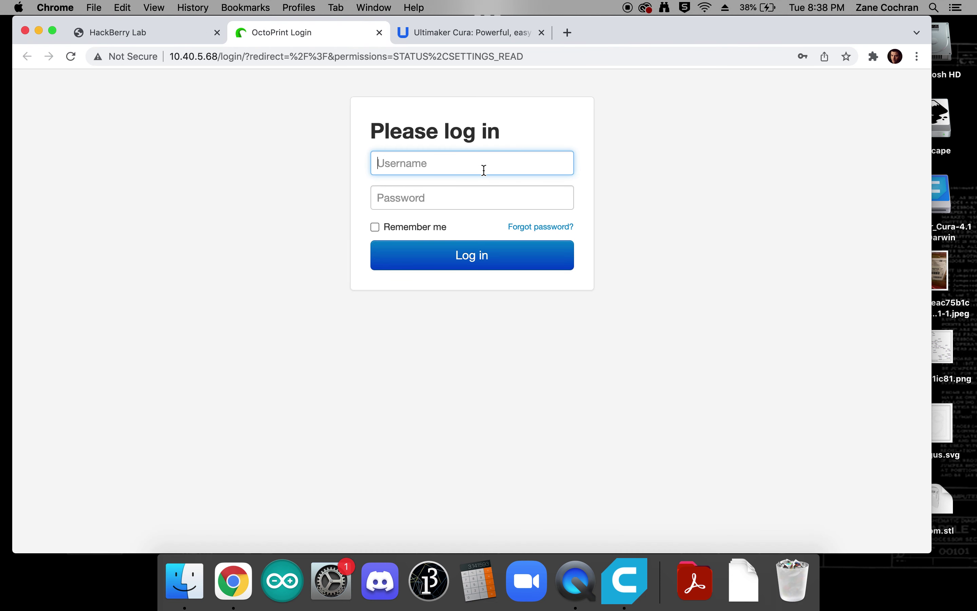
- Log into OctoPrint with the student account's username and password
text(student)
key(Tab)
text(student)
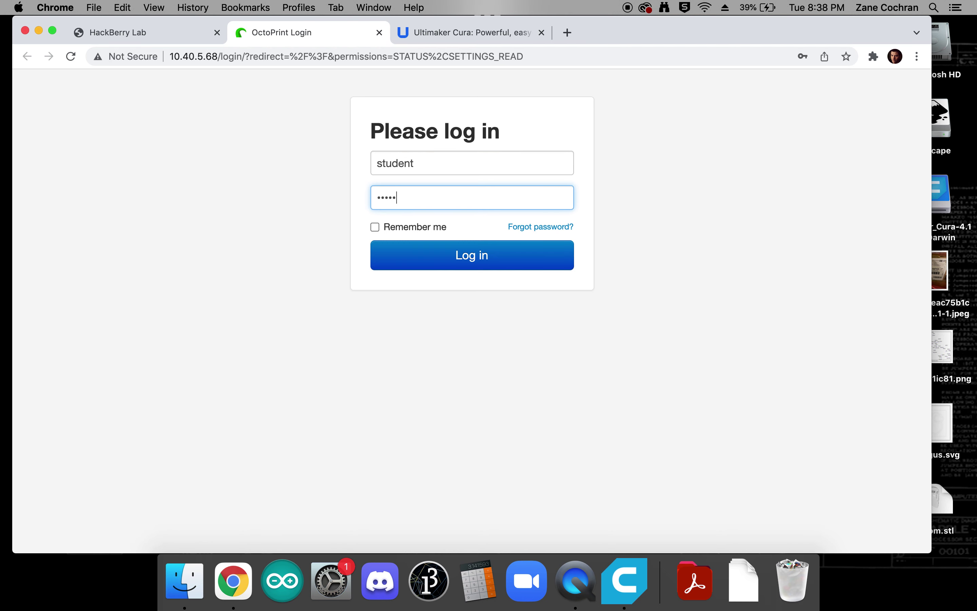
key(Return)
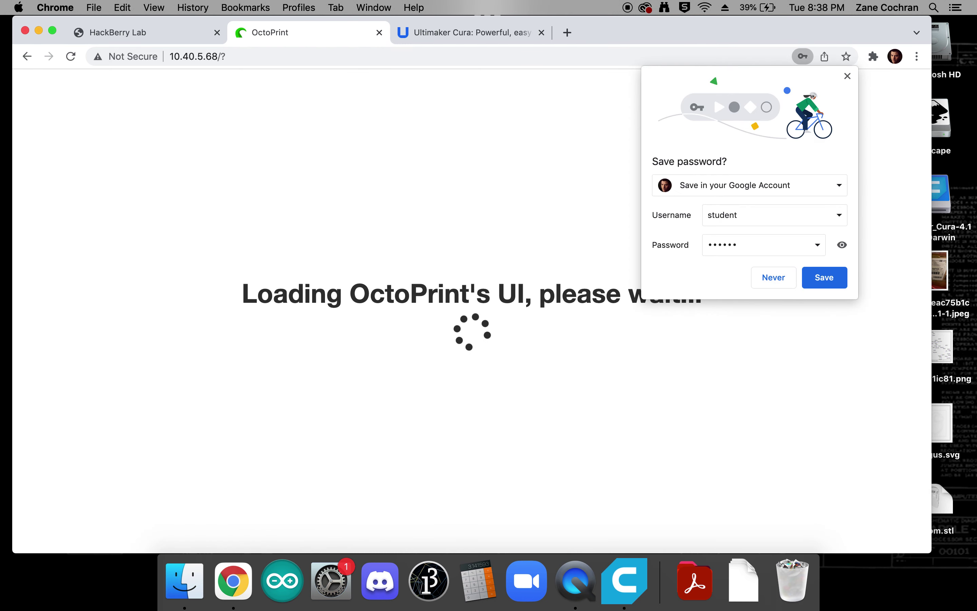
- Save the printer login in Chrome and bring the dashboard's Files panel into view
click(822, 278)
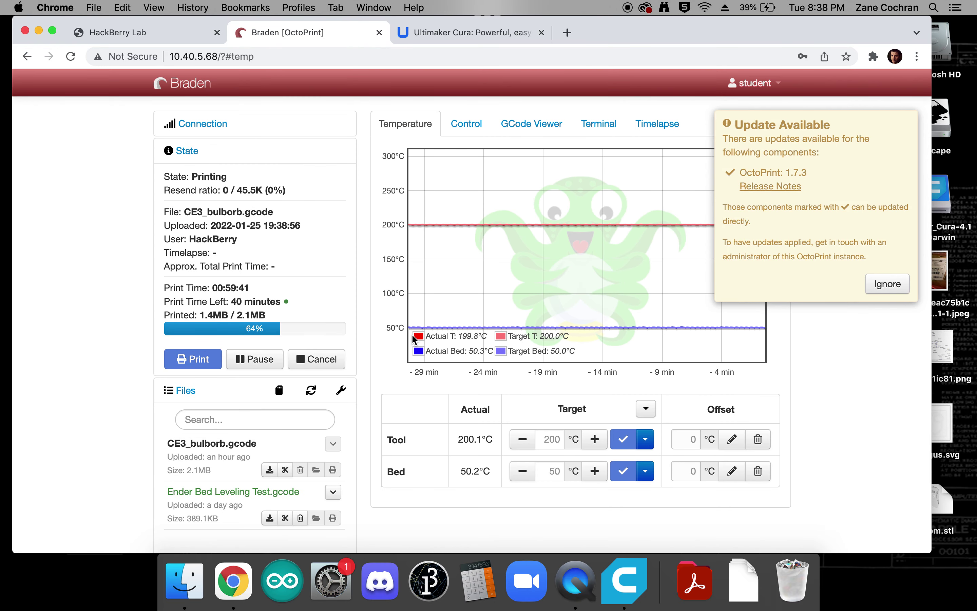
scroll(412, 334, down, 2)
scroll(246, 263, up, 1)
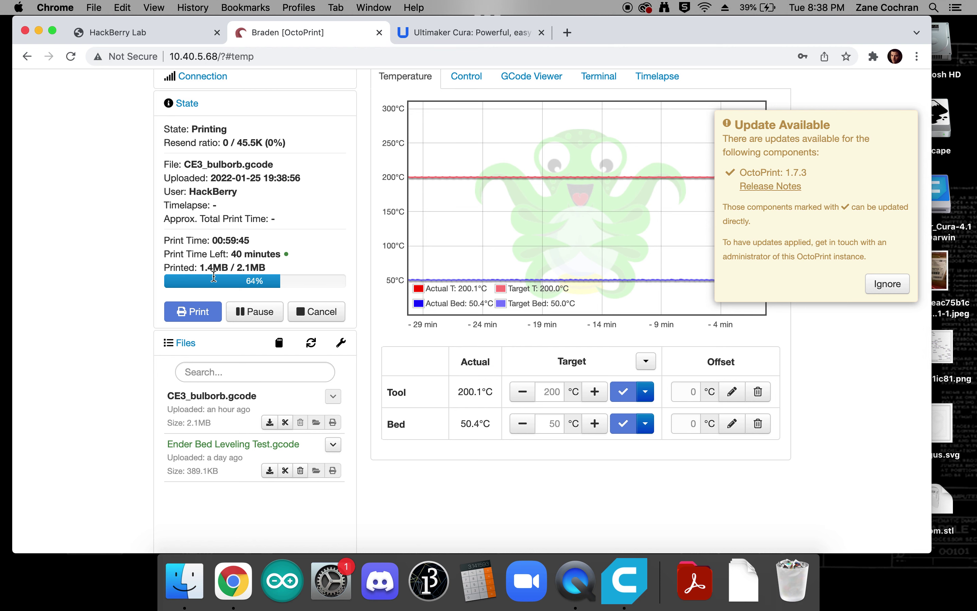
scroll(217, 253, down, 5)
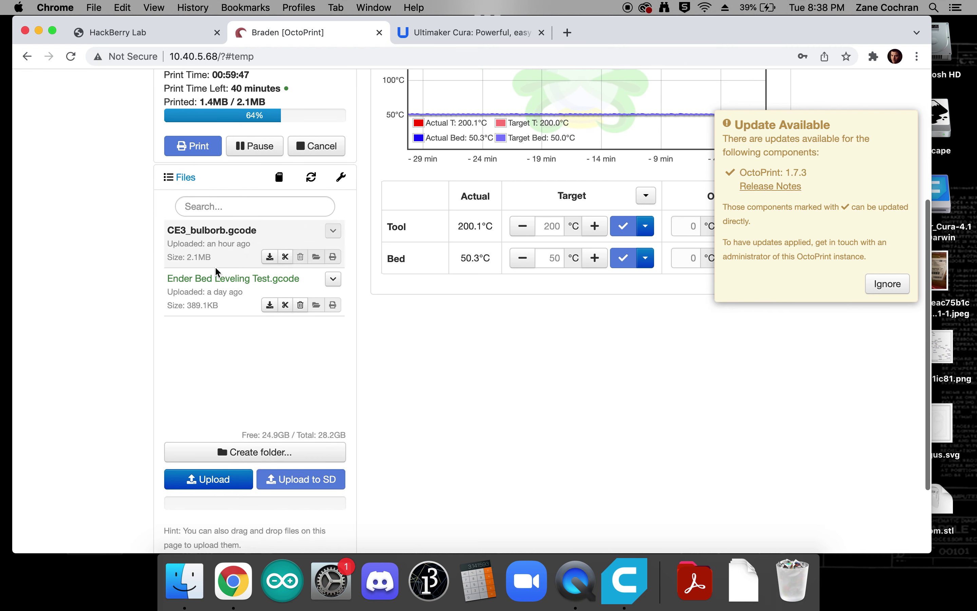
- Upload CE3_third_go.gcode from the Desktop to the OctoPrint printer's file list
click(218, 486)
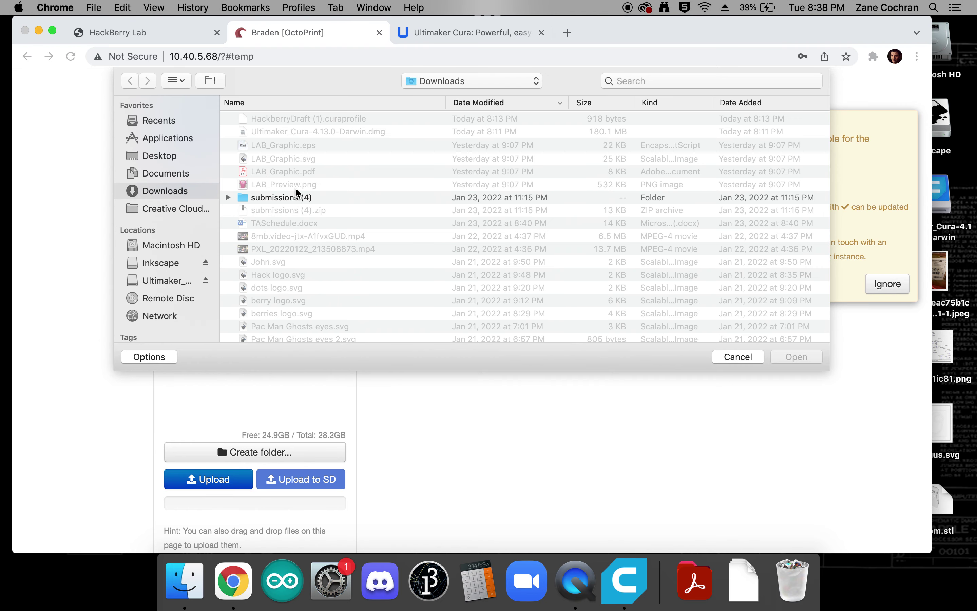
click(182, 157)
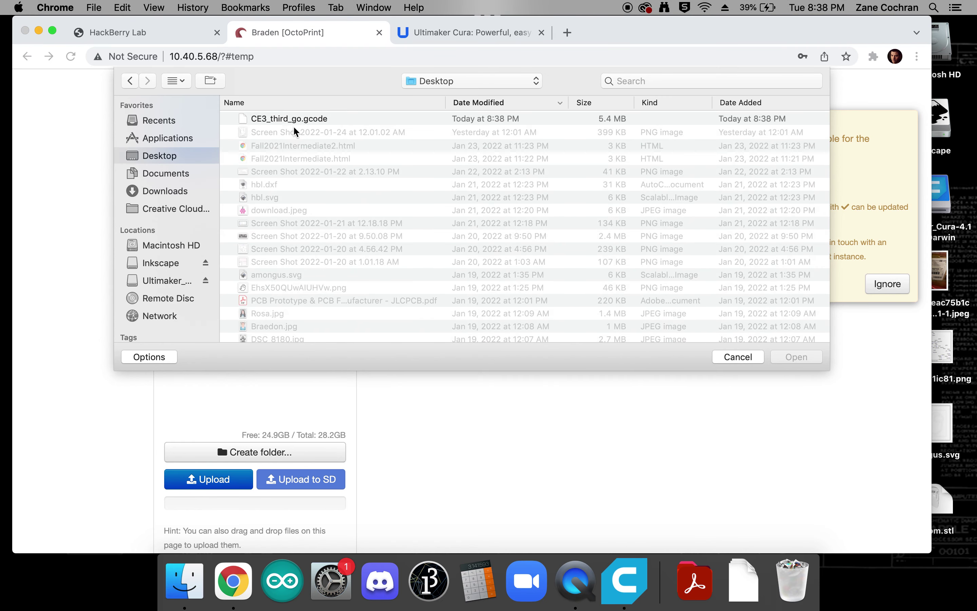
click(294, 121)
double_click(293, 121)
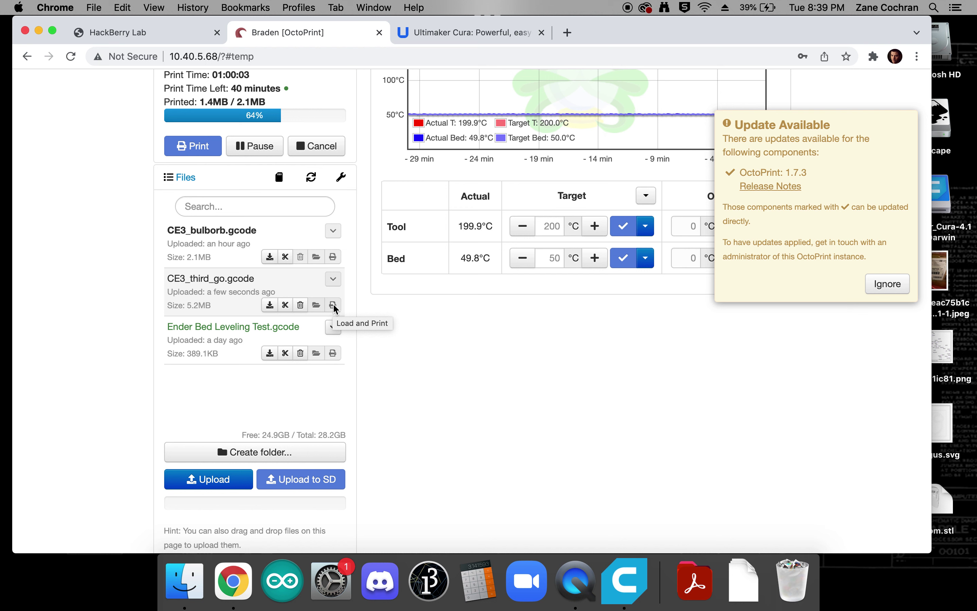
scroll(335, 308, up, 3)
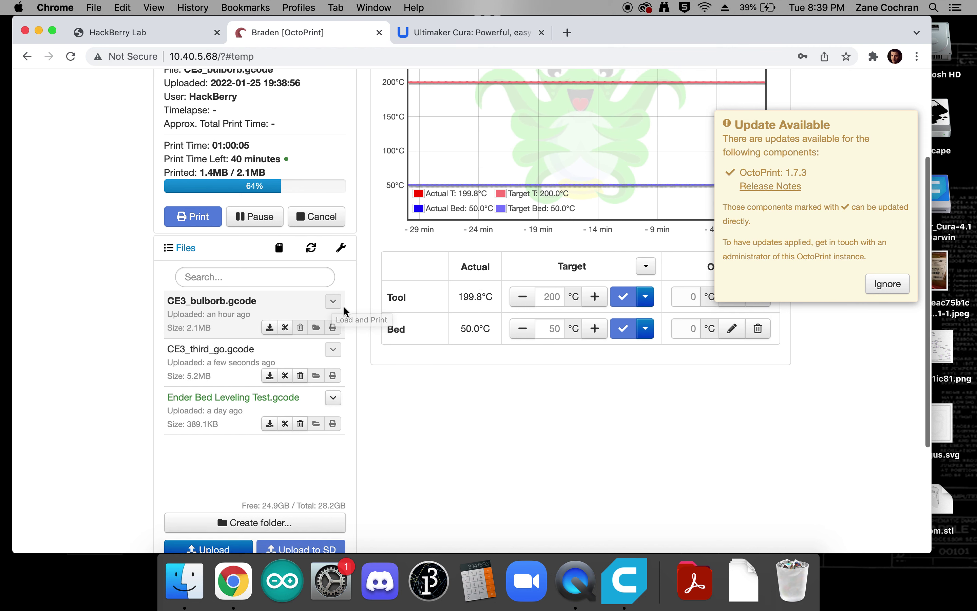
scroll(285, 174, up, 3)
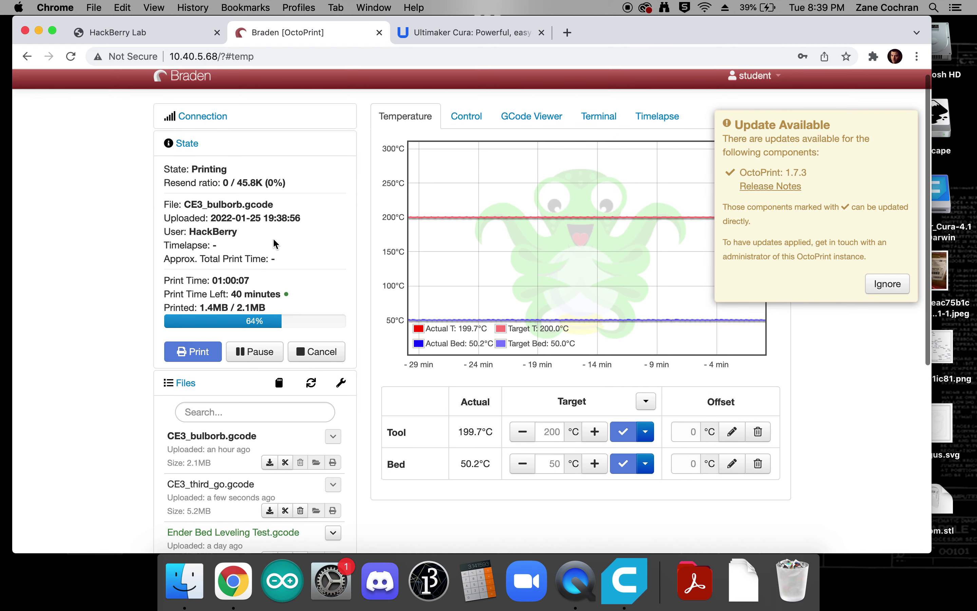